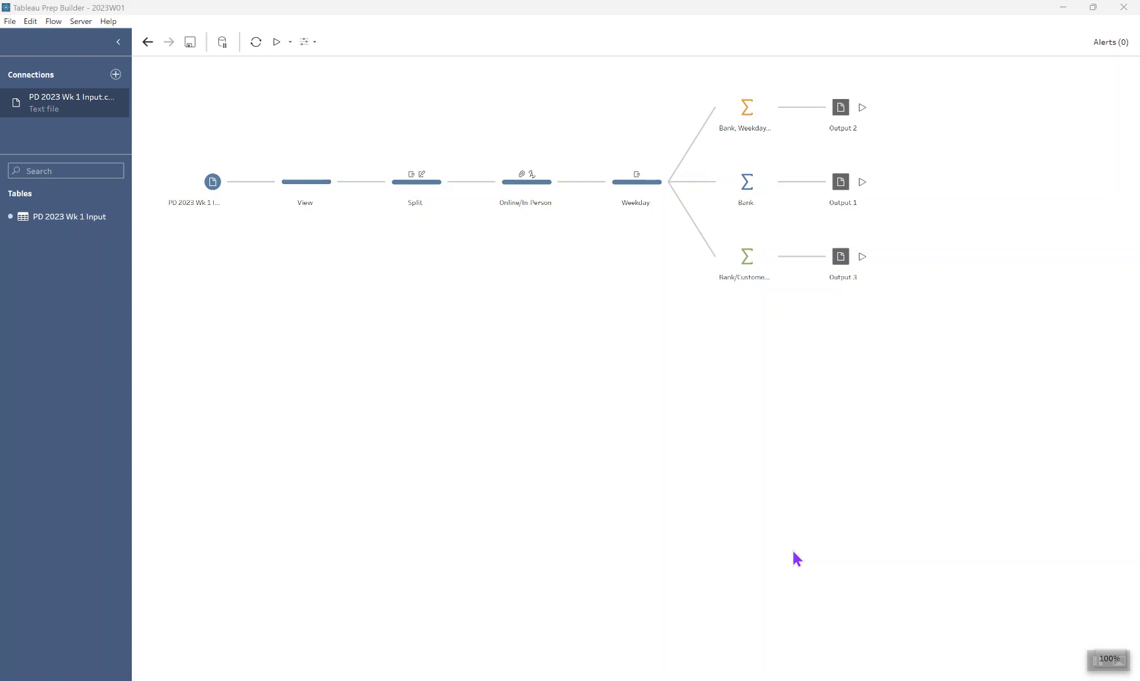
Open the View step to profile its five fields and 365 transaction rows.
click(307, 194)
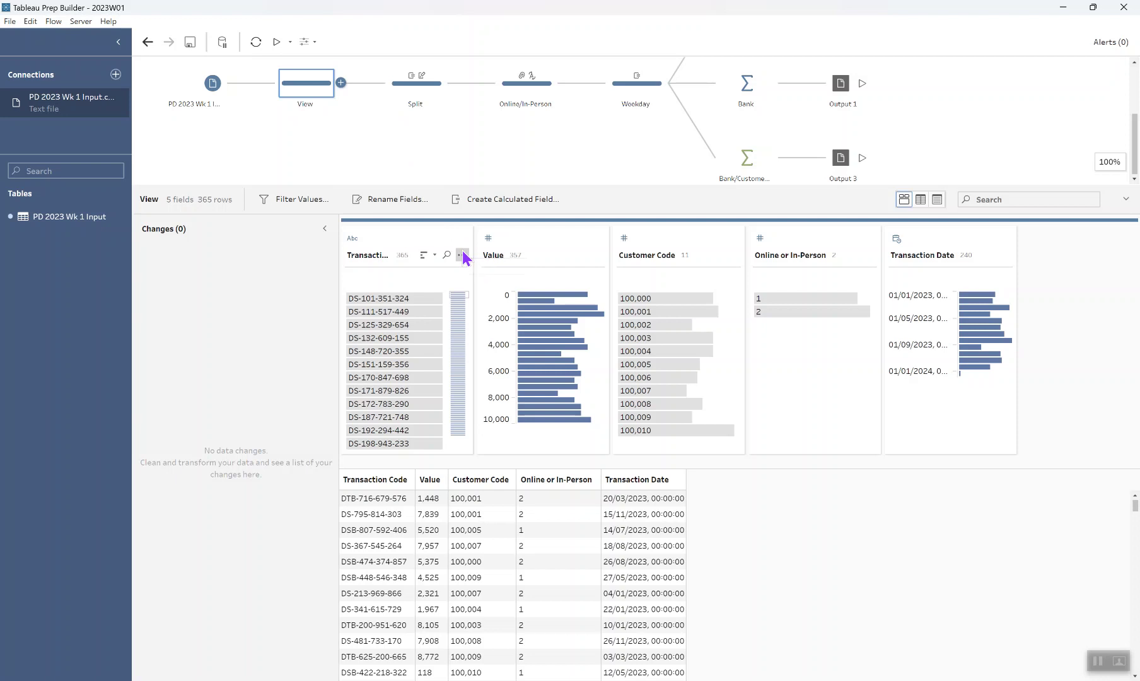
click(462, 255)
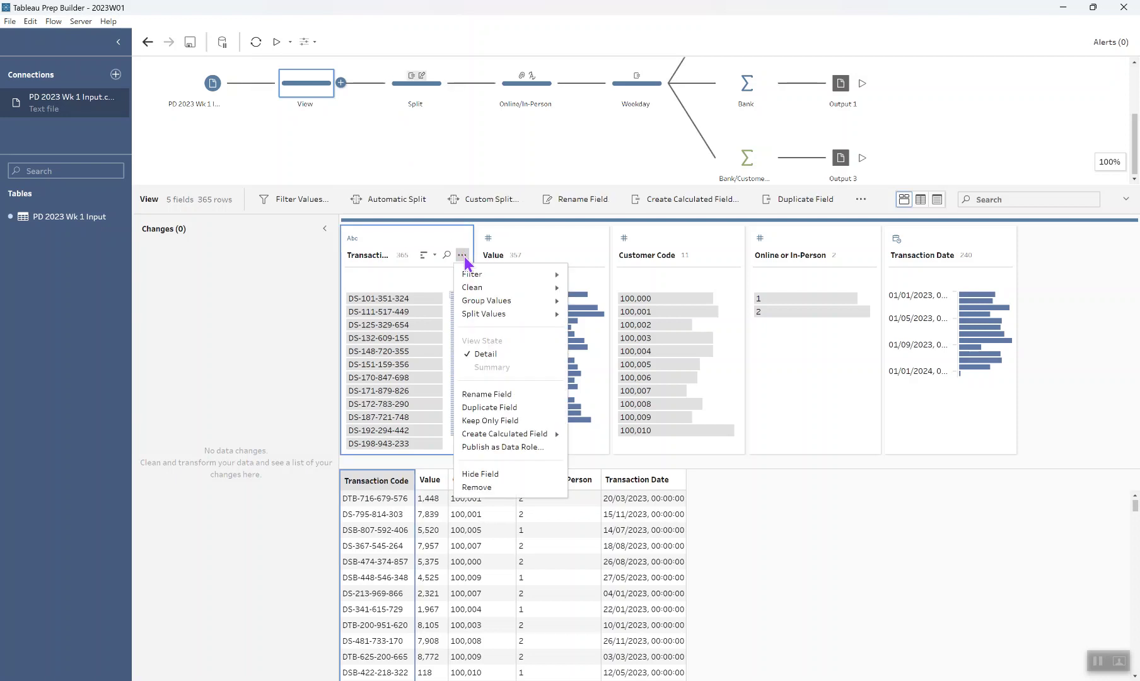
Custom-split Transaction Code at the '-' separator into a new first-part field.
mouse_move(473, 319)
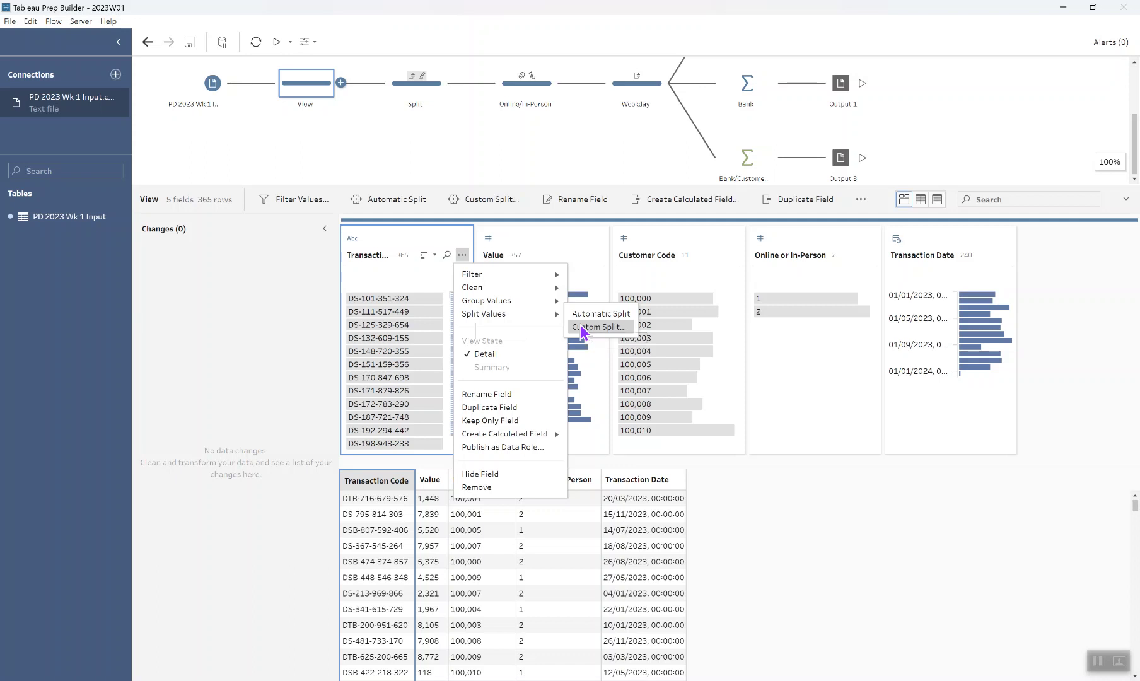
click(581, 327)
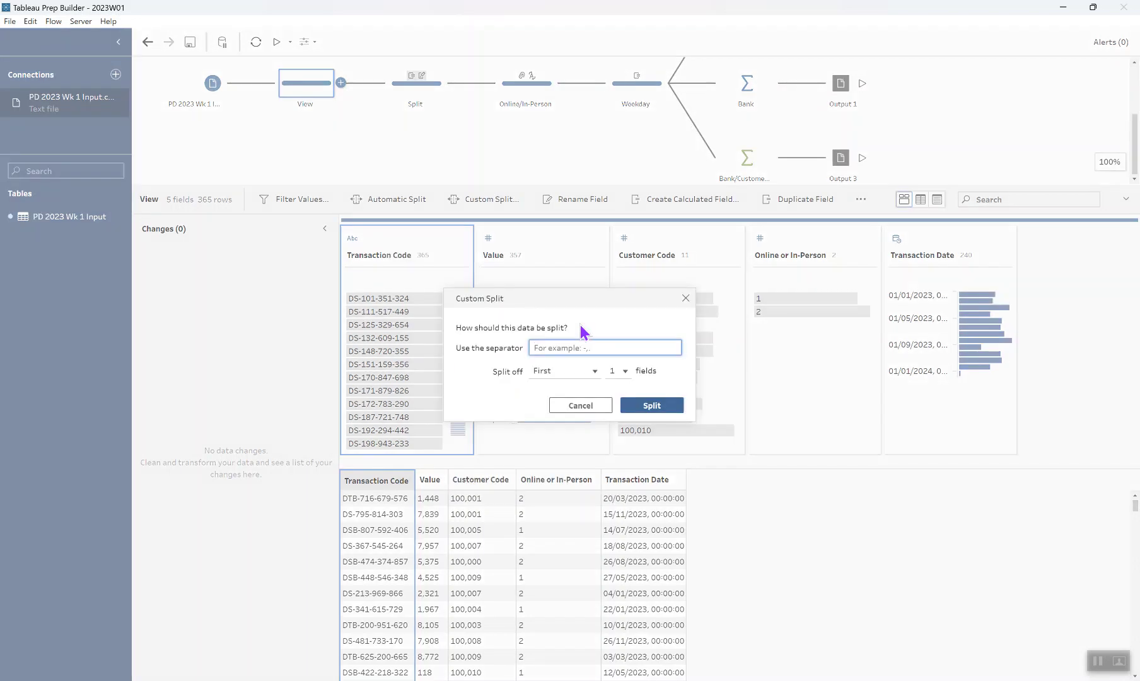
text(-)
click(639, 405)
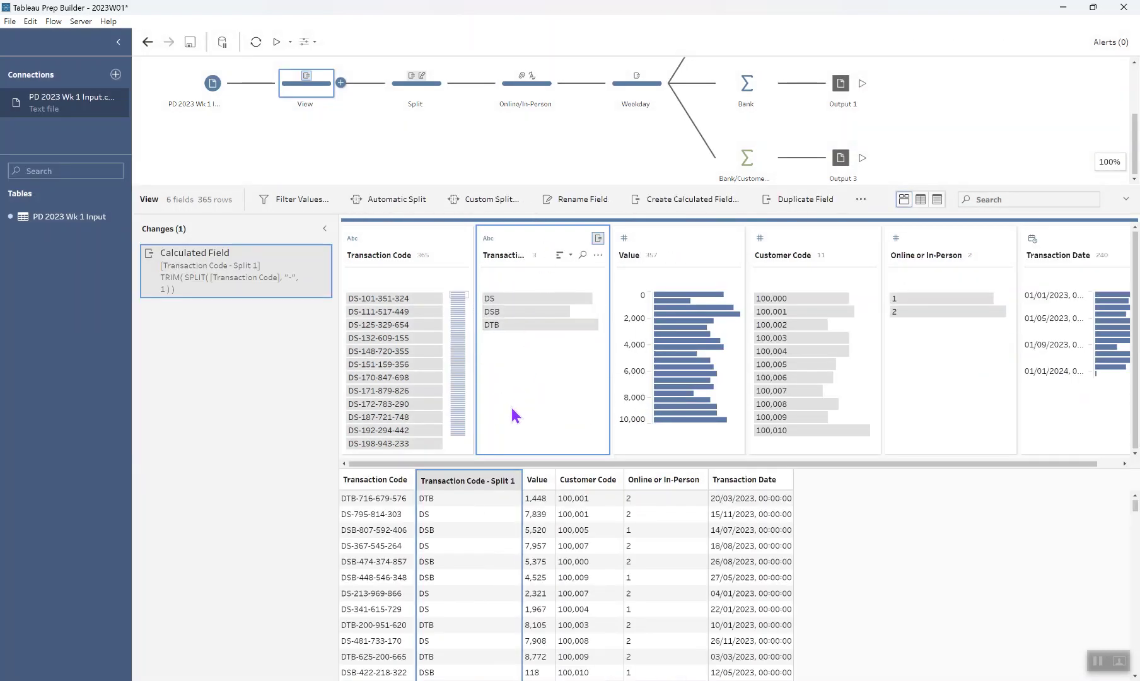
Rename the new split field to 'Baznk'.
double_click(500, 255)
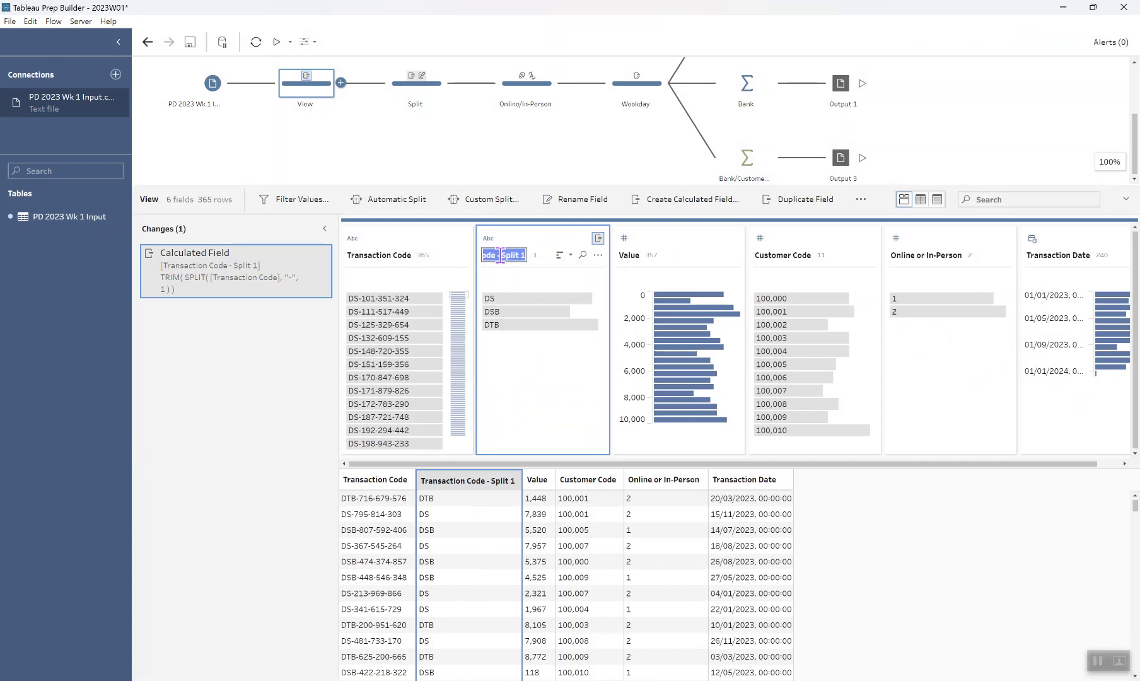
text(Baznk)
key(Return)
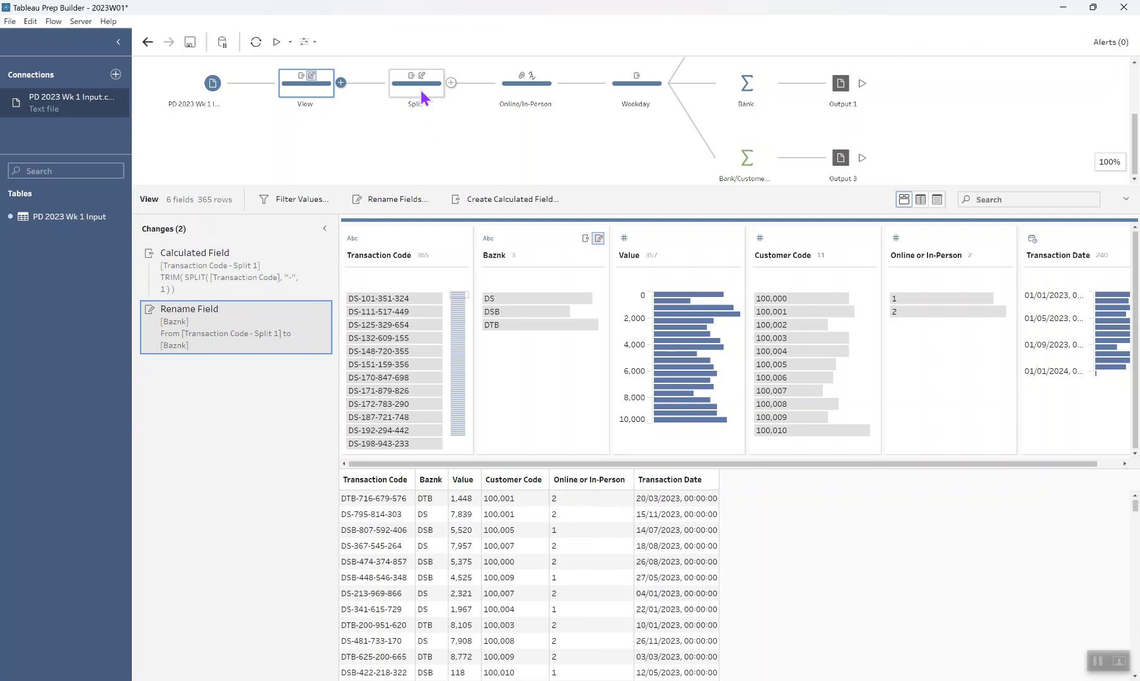
Delete the Rename Field and Calculated Field changes, then collapse and re-expand the Changes list.
mouse_move(322, 315)
click(323, 310)
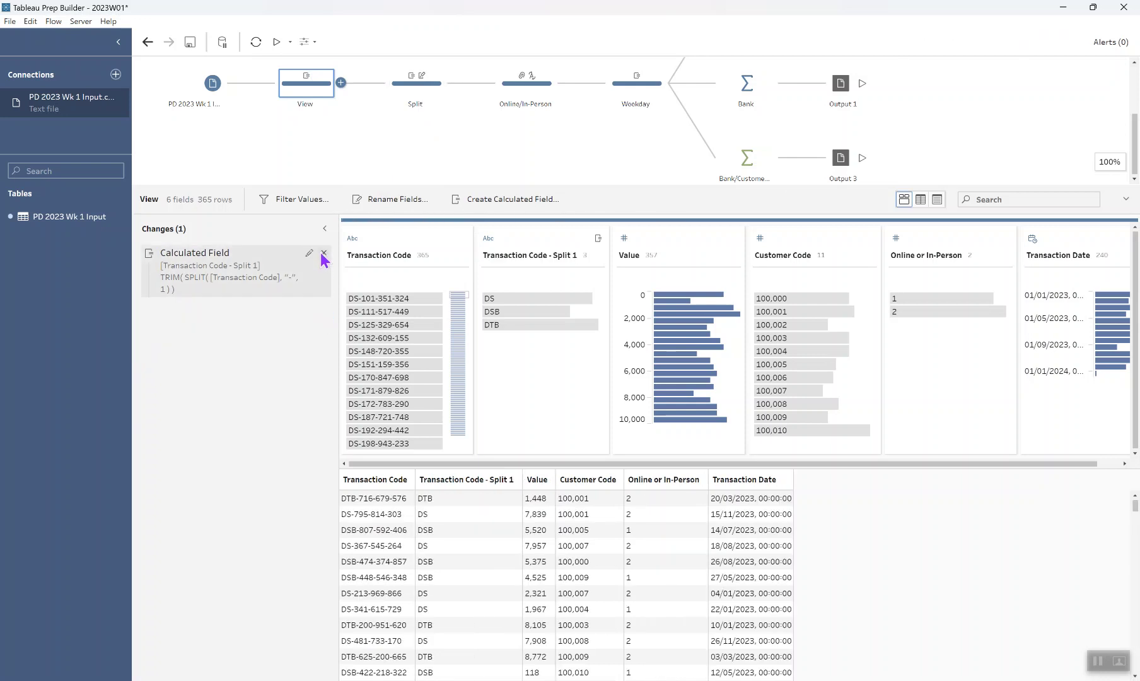
click(322, 254)
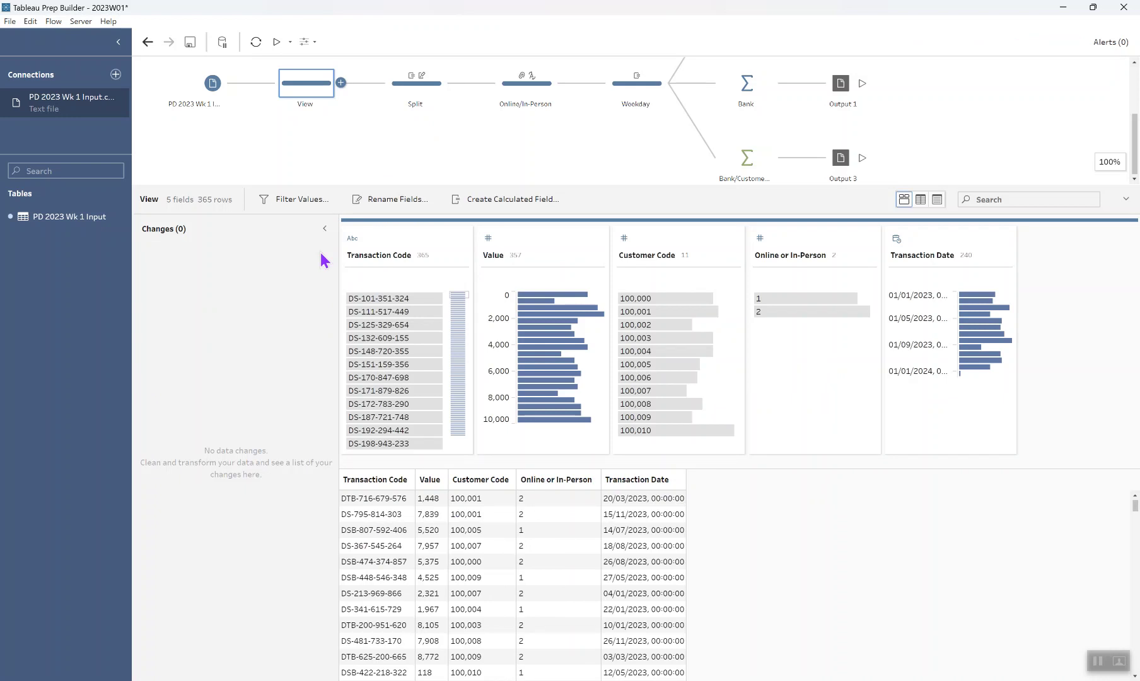
click(325, 227)
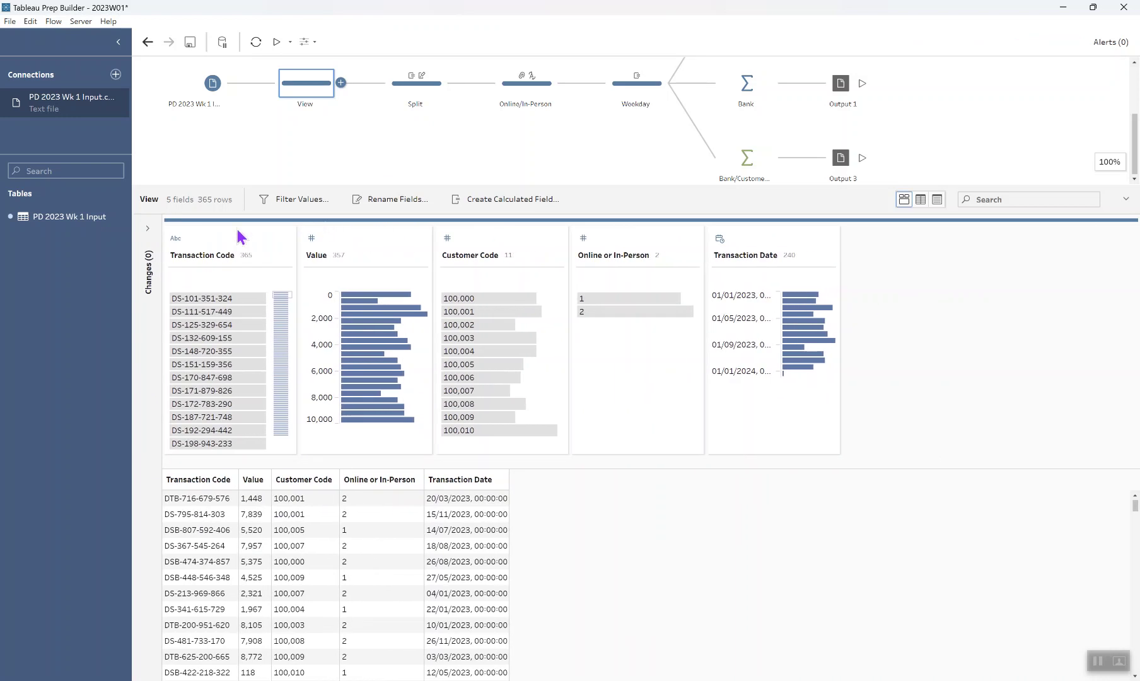
click(148, 228)
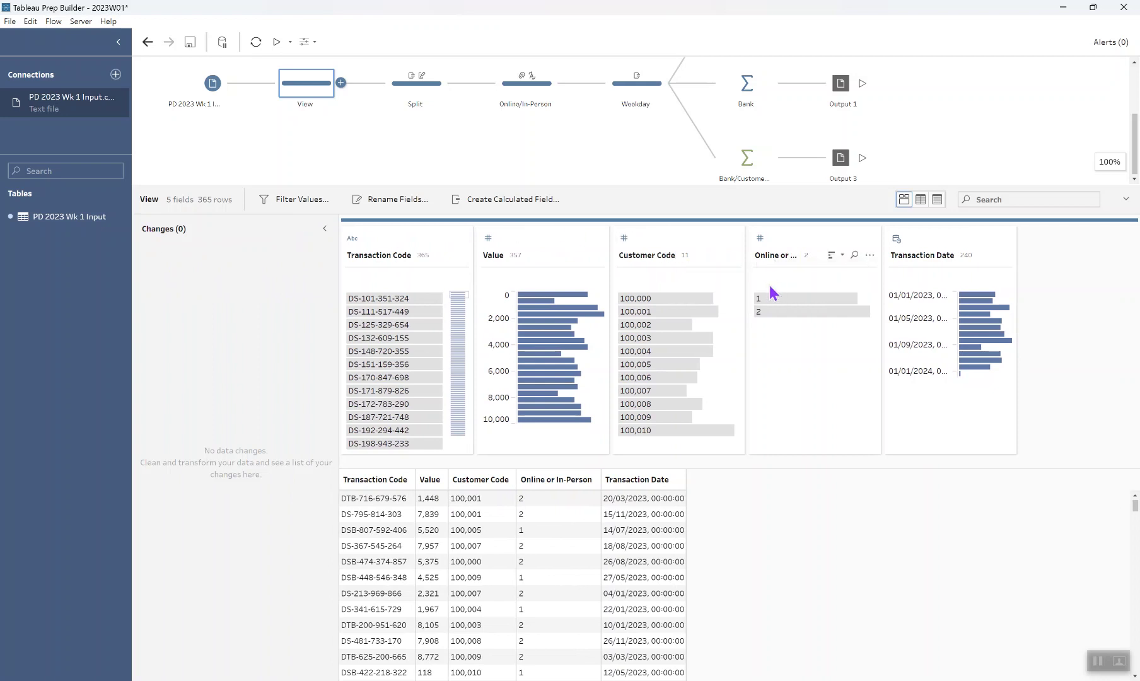
mouse_move(770, 297)
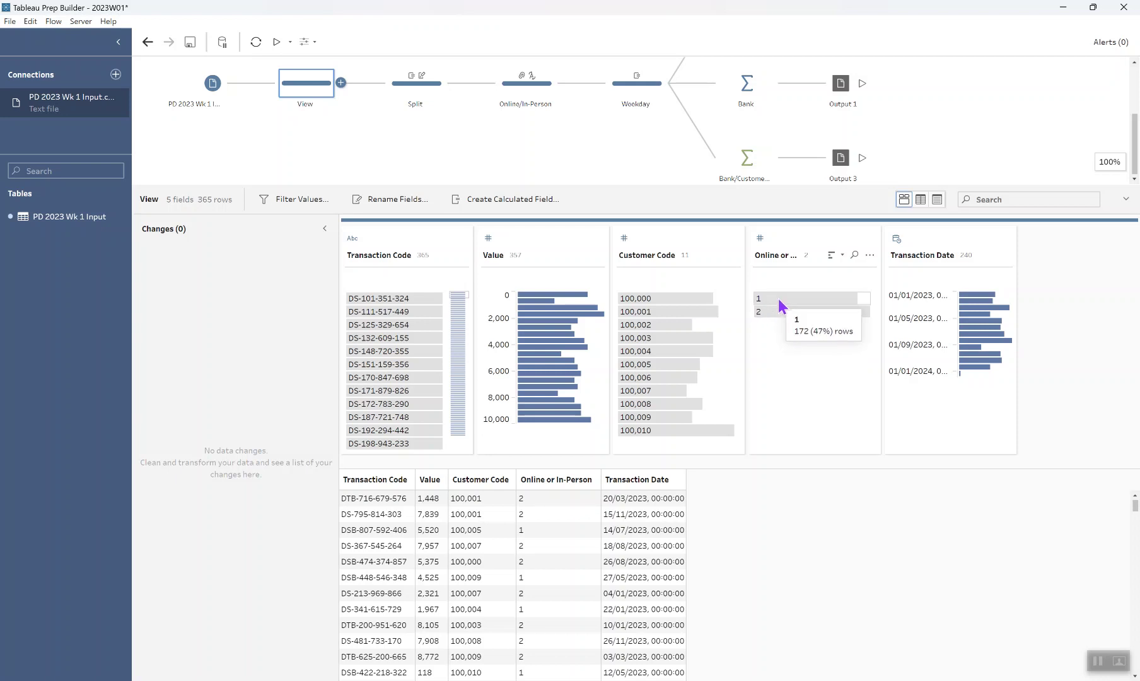
double_click(778, 298)
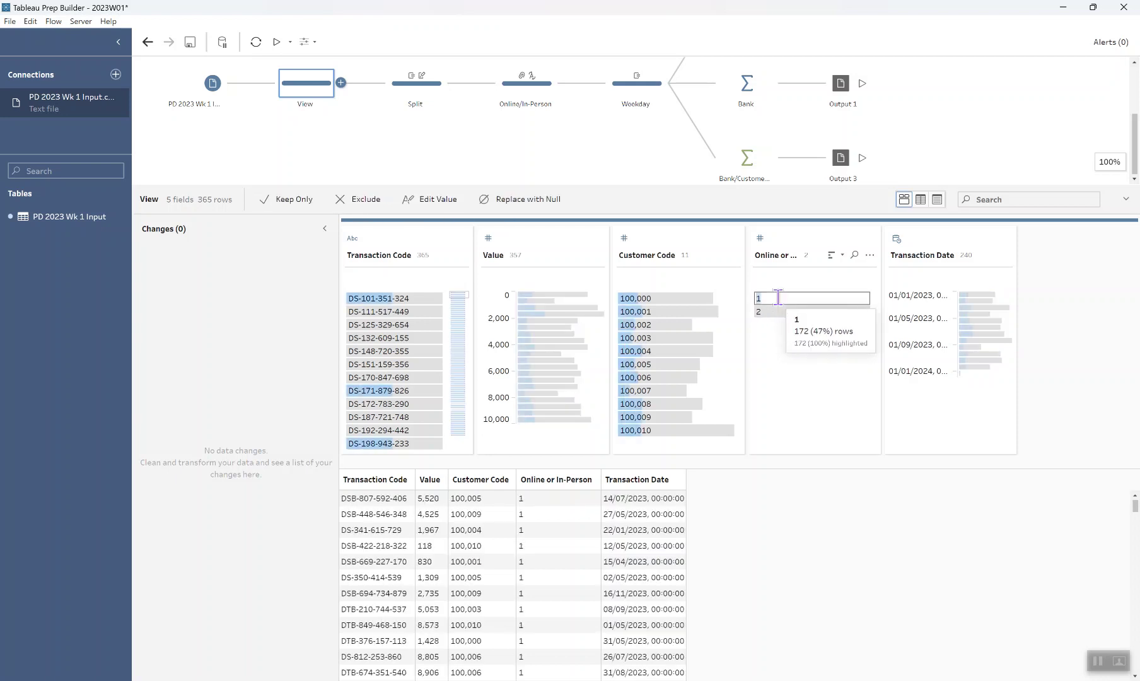
text(Online)
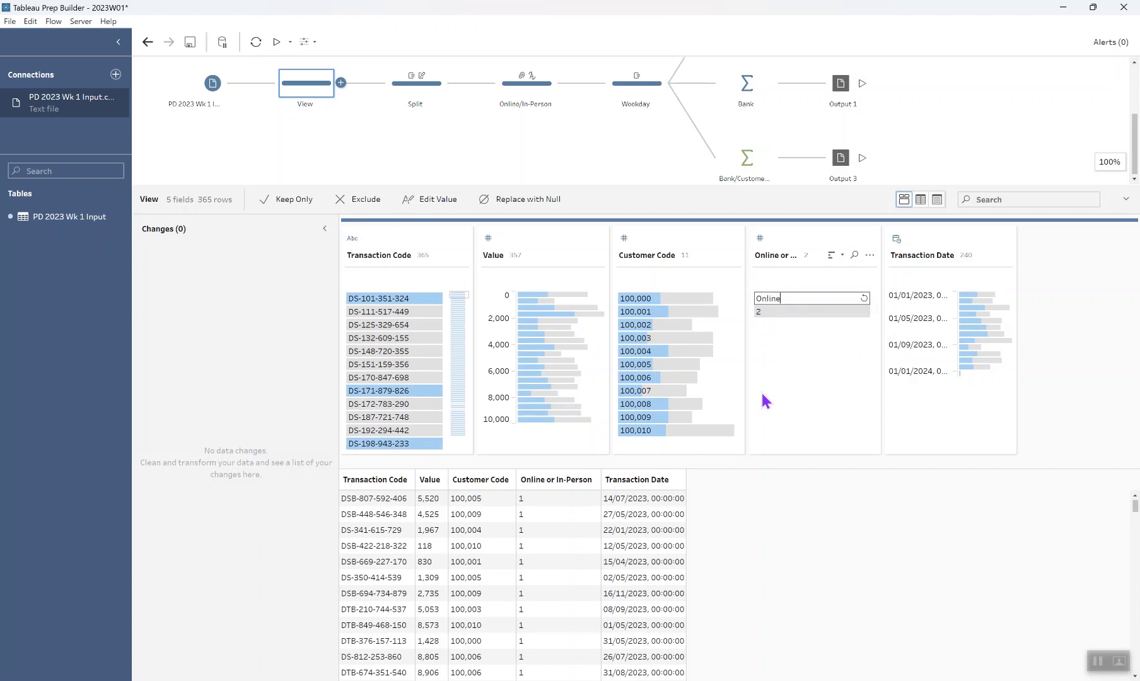
key(Return)
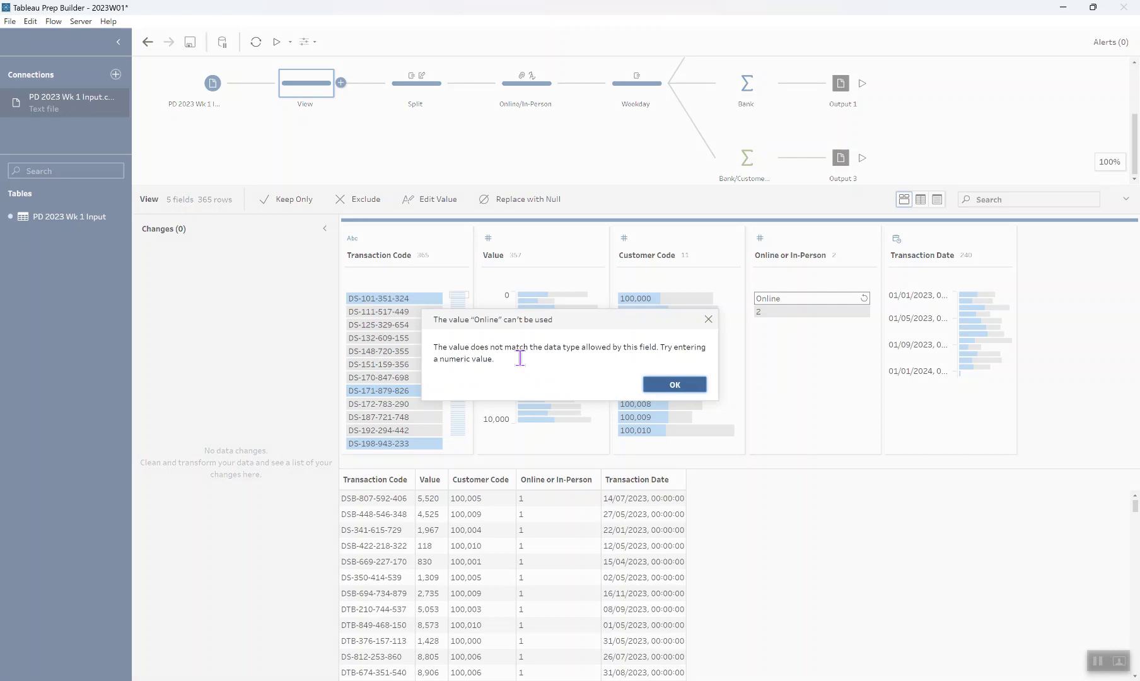
click(707, 319)
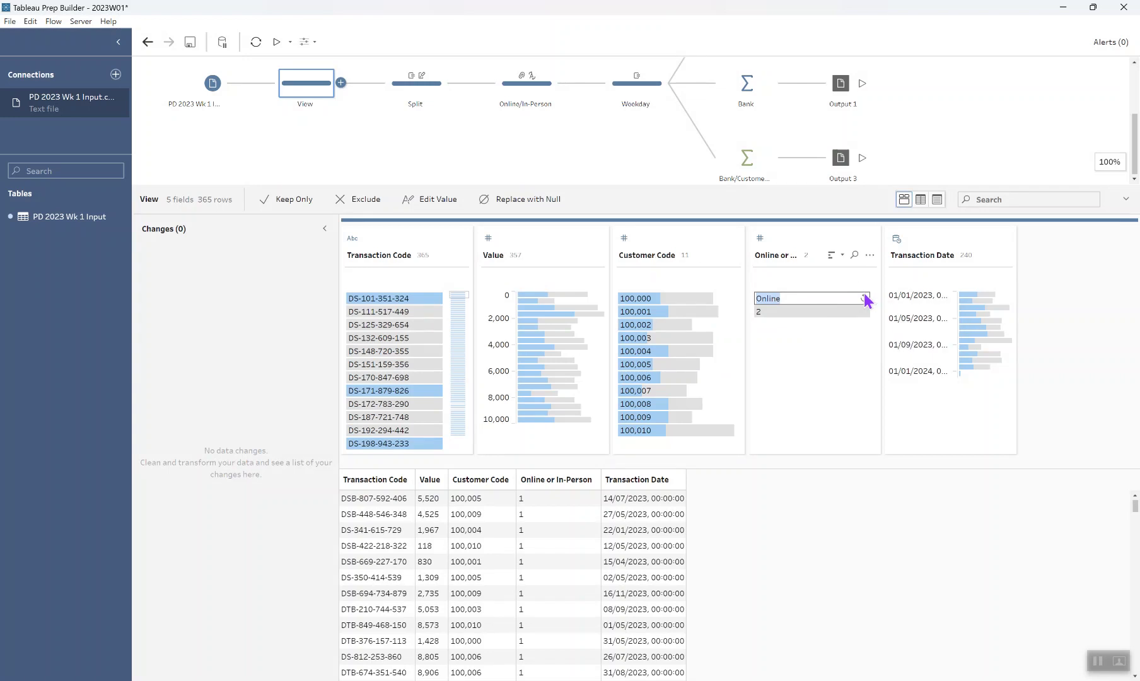
text(1)
click(760, 239)
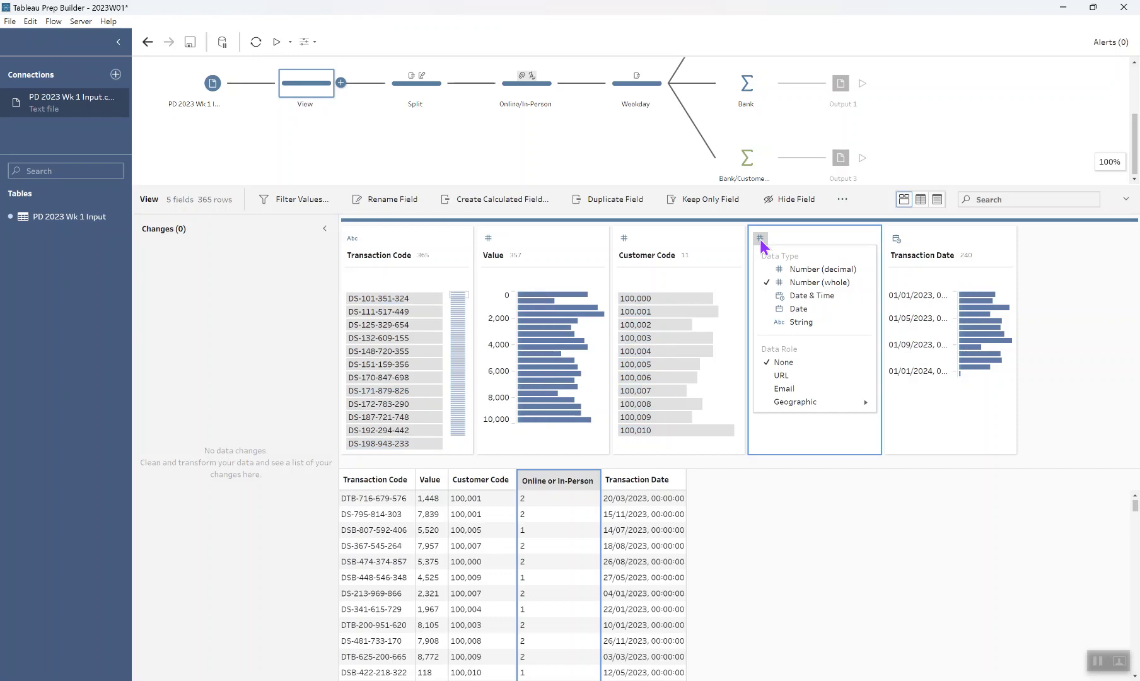
Make Online or In-Person a string field and replace value 1 with 'Oline'.
click(805, 322)
double_click(773, 298)
text(Olin)
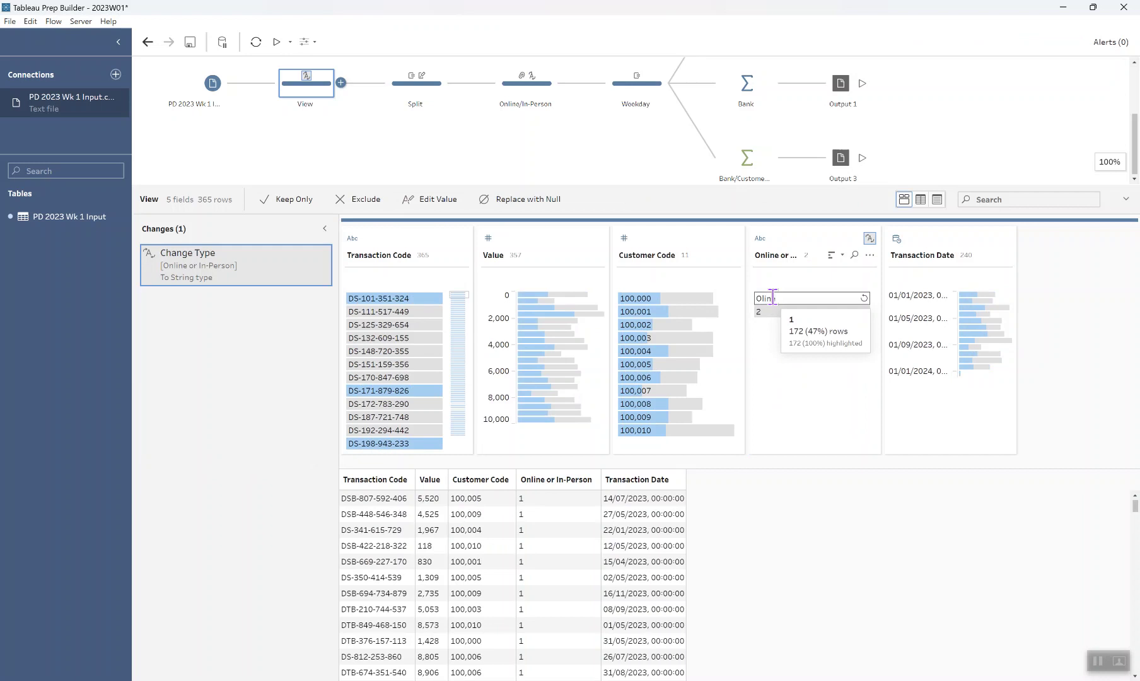
text(e)
key(Return)
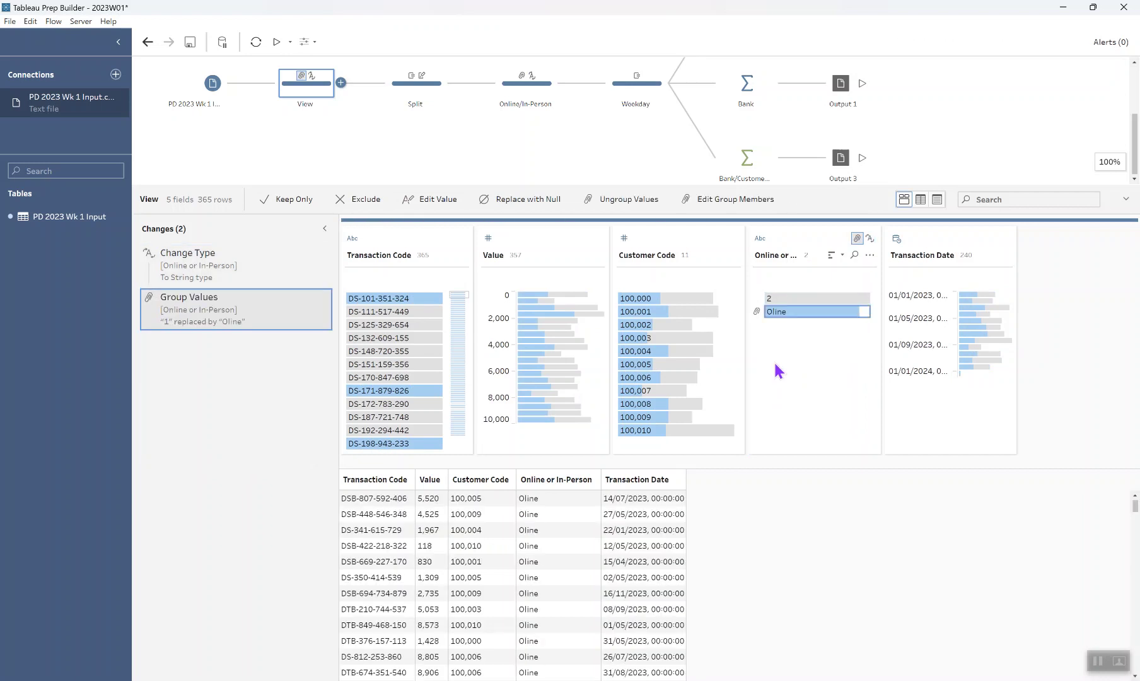
Preview the Online/In-Person step, then delete the data type change in the View step.
click(542, 94)
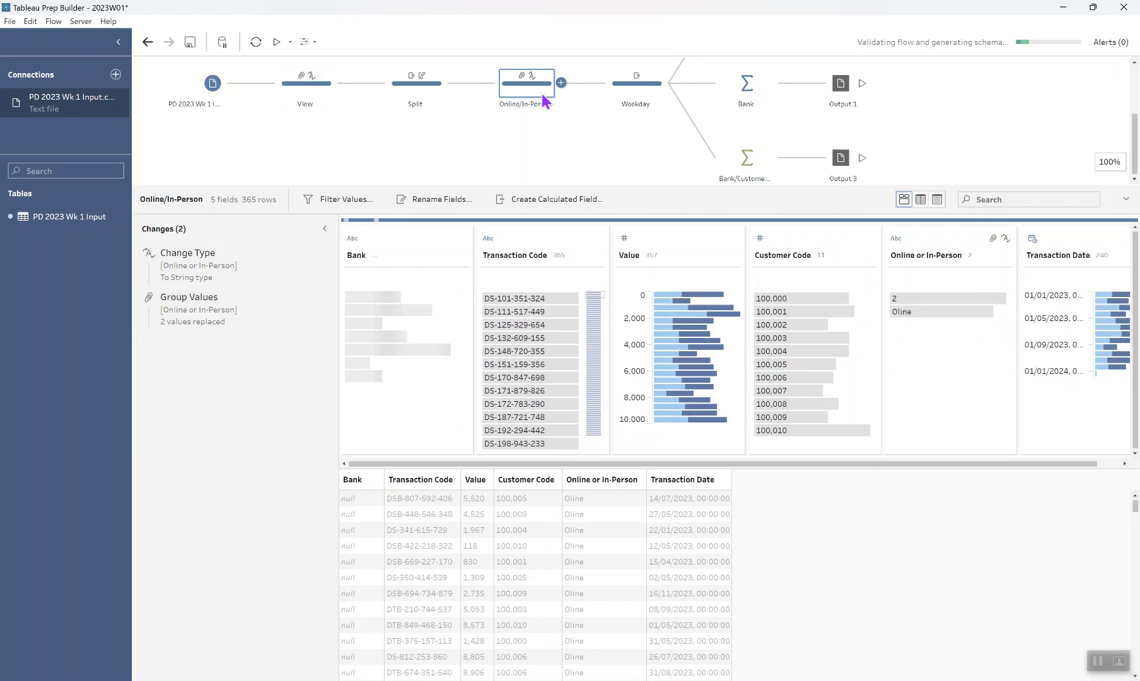
click(323, 94)
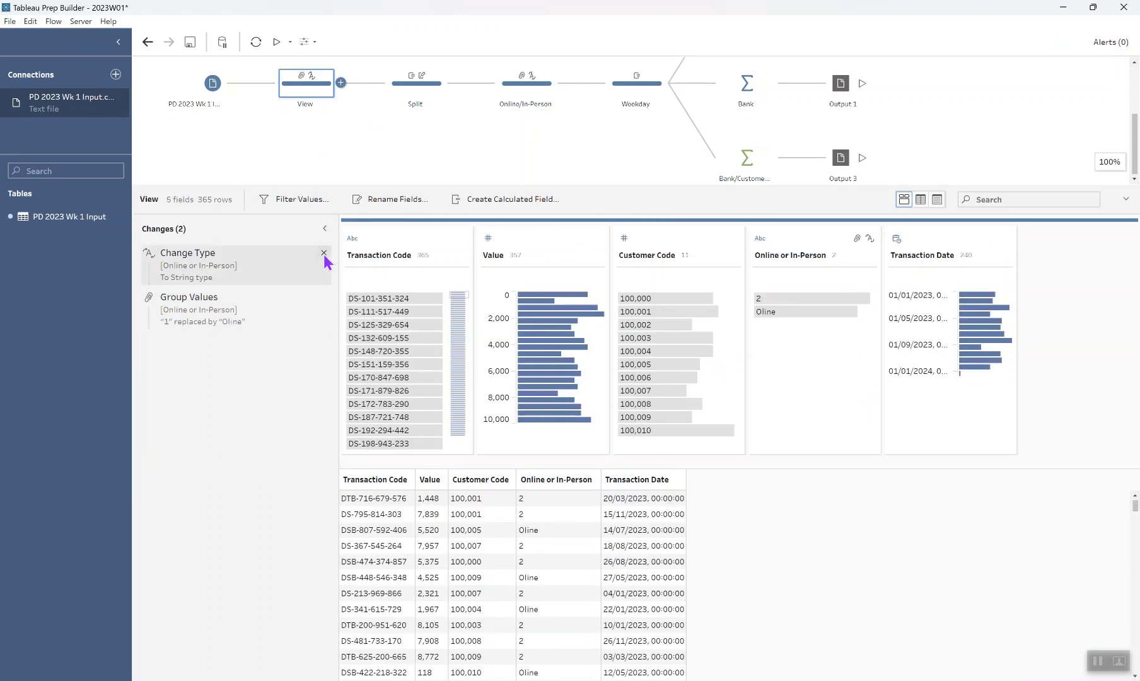
click(324, 253)
click(323, 253)
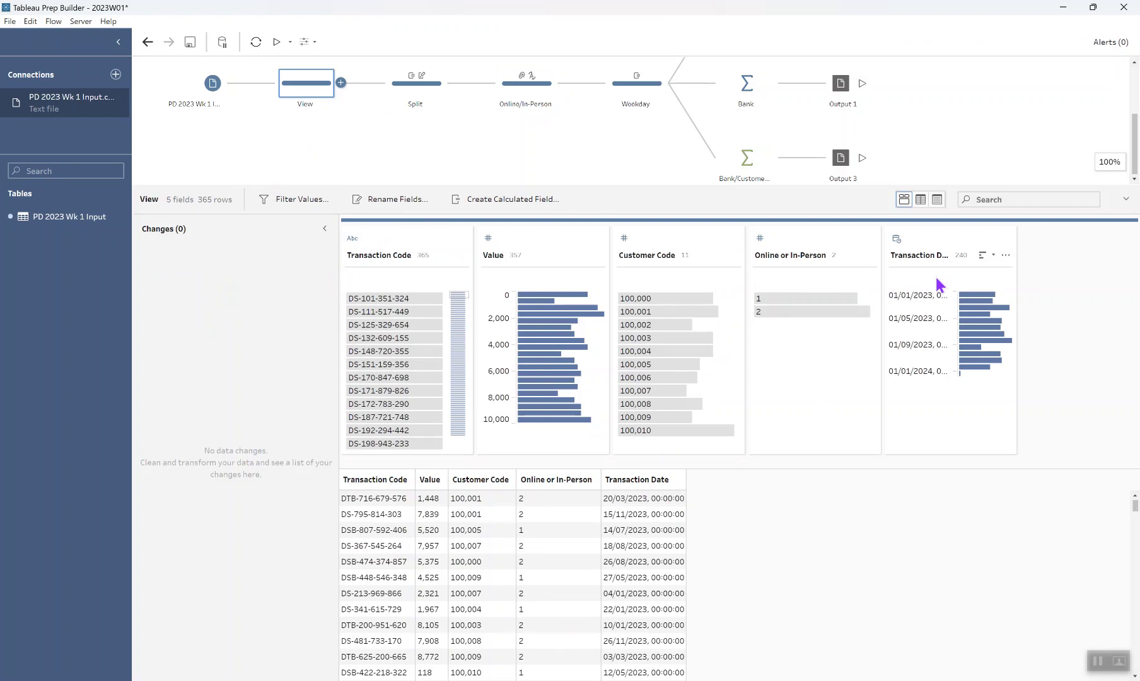
click(1004, 257)
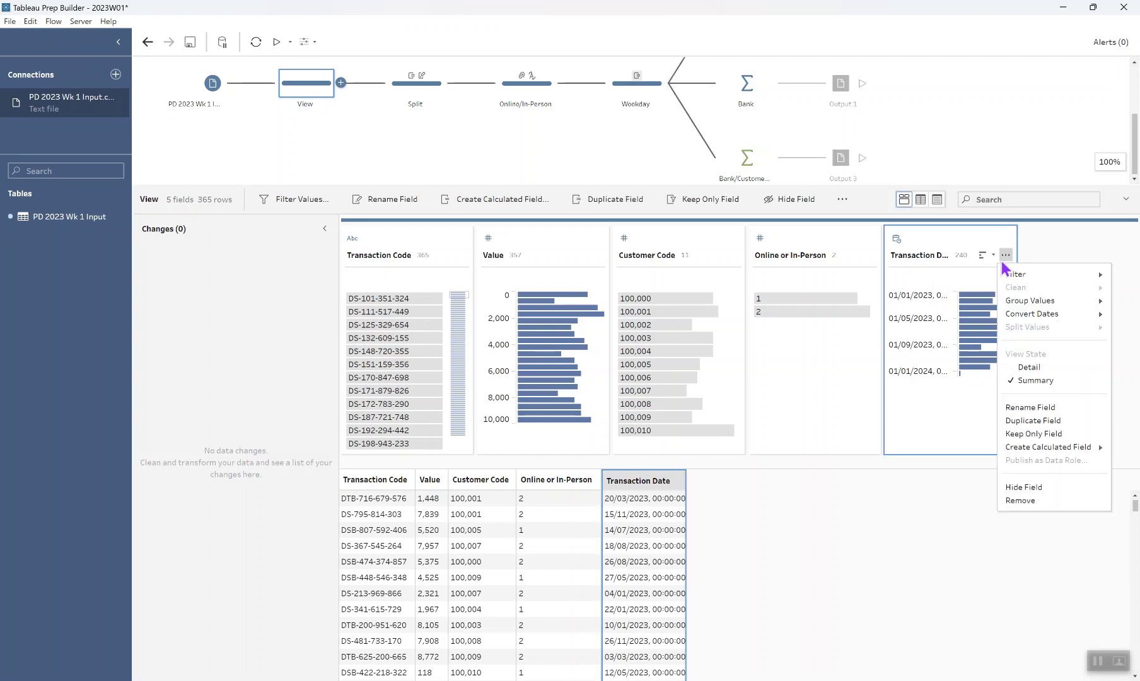
mouse_move(1034, 315)
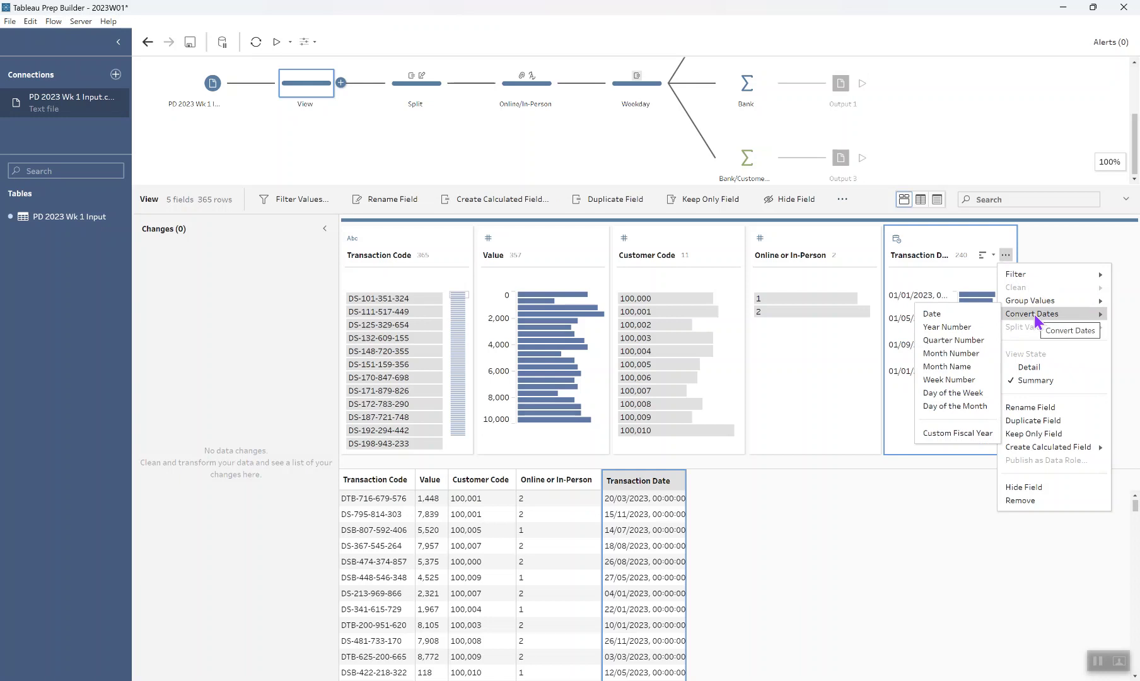
click(980, 394)
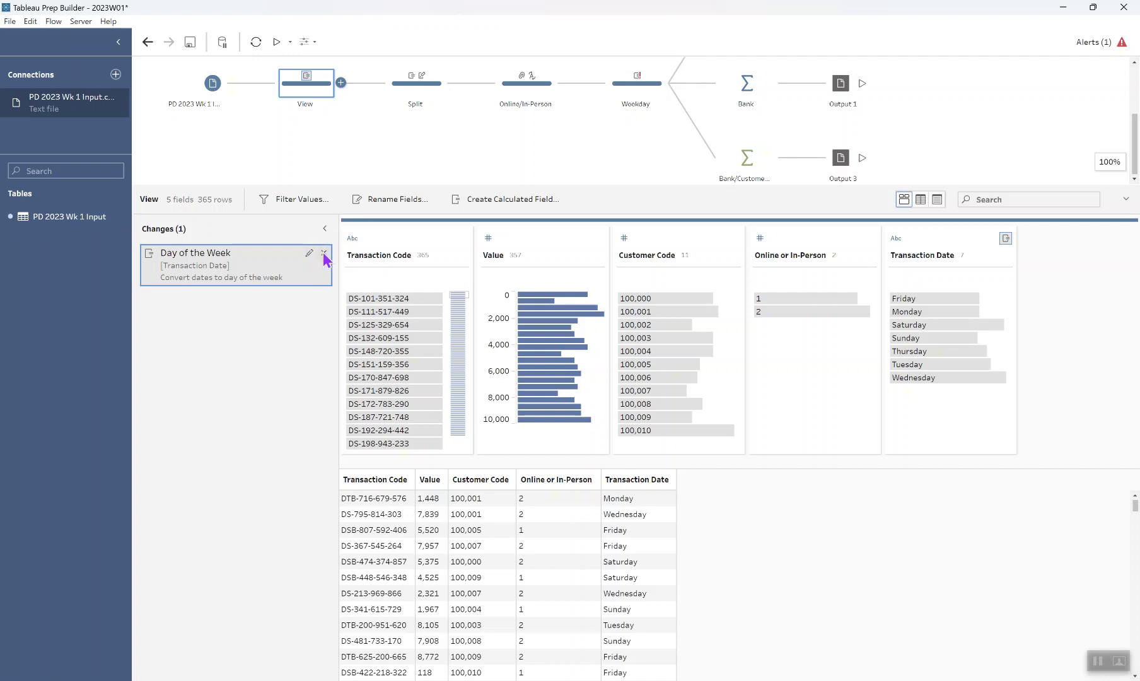
click(324, 253)
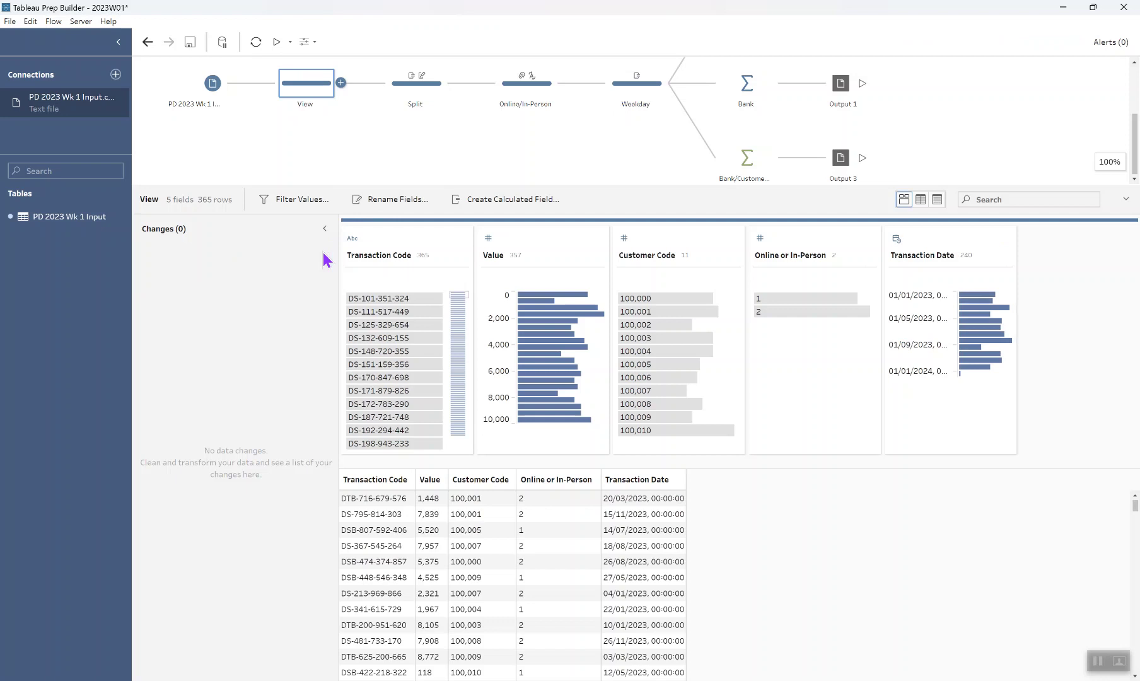
In the Split step, collapse the changes list and move Bank back to the first column.
click(410, 92)
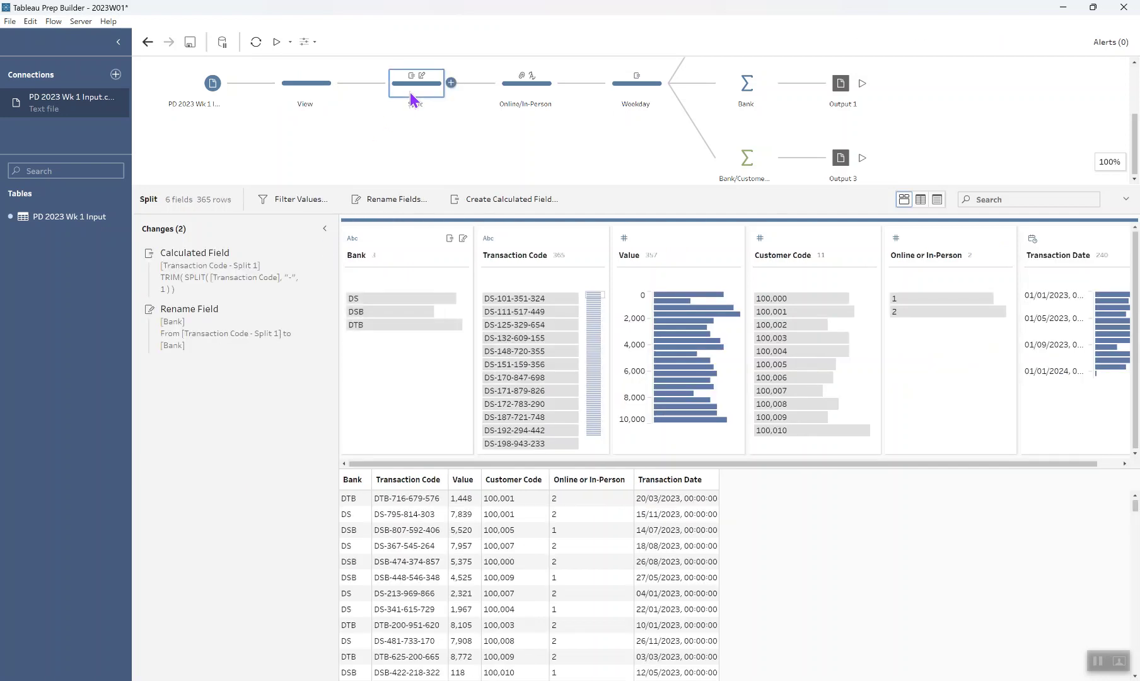
click(325, 228)
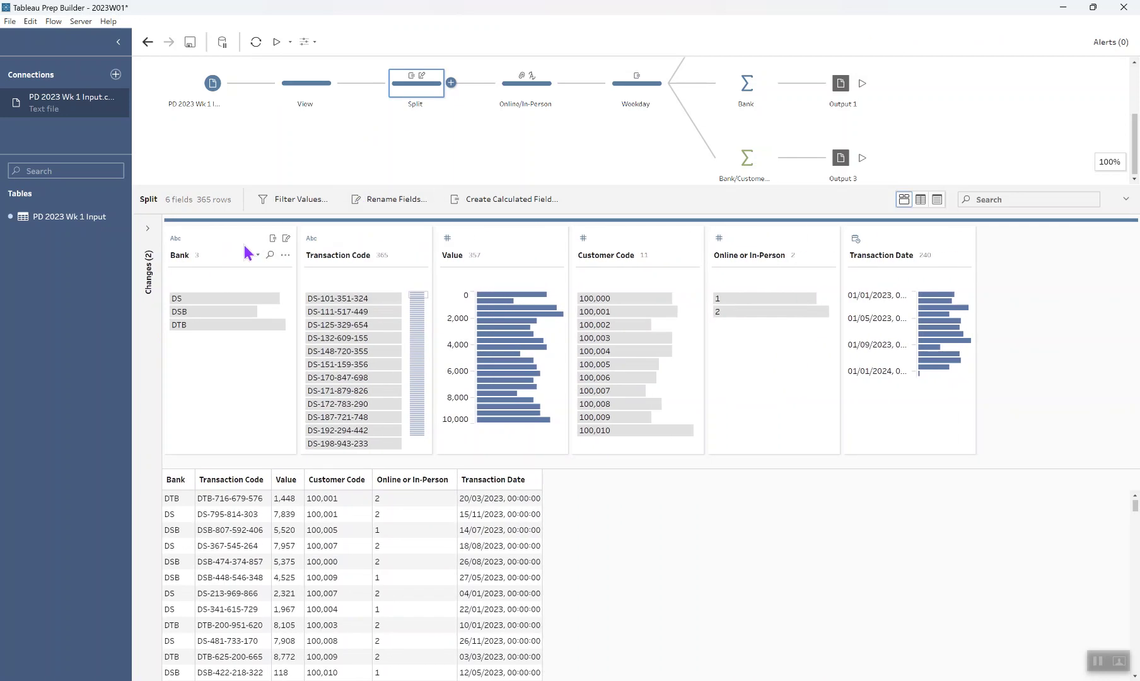
drag(246, 252, 423, 250)
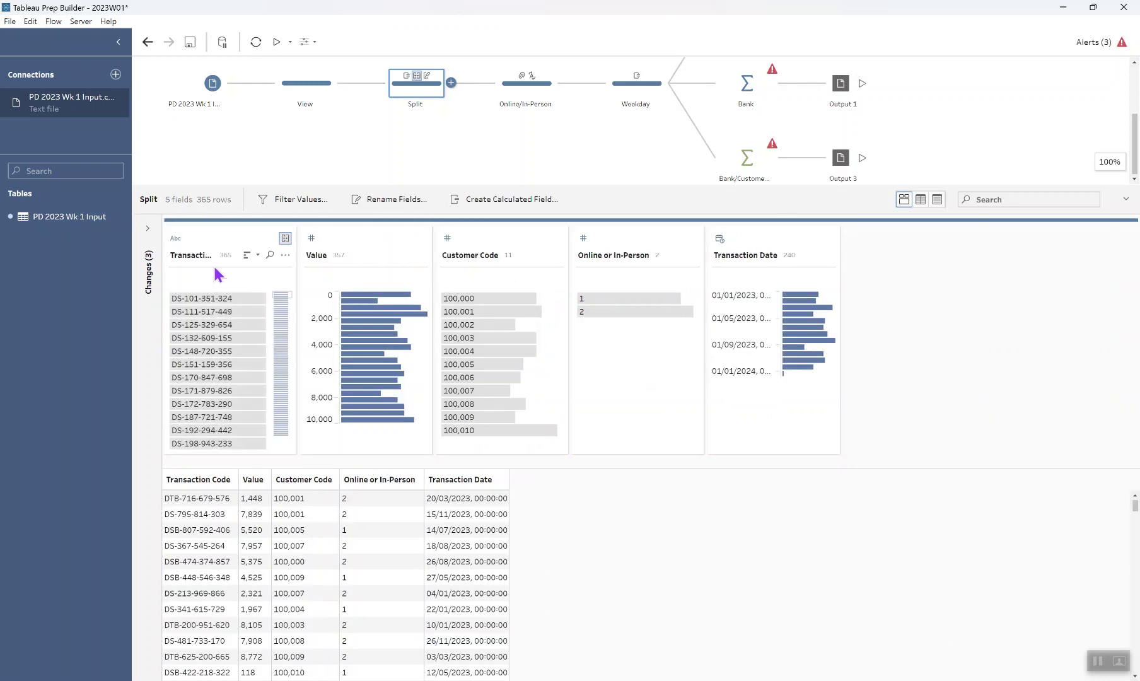
key(ctrl+z)
click(203, 242)
drag(205, 247, 426, 243)
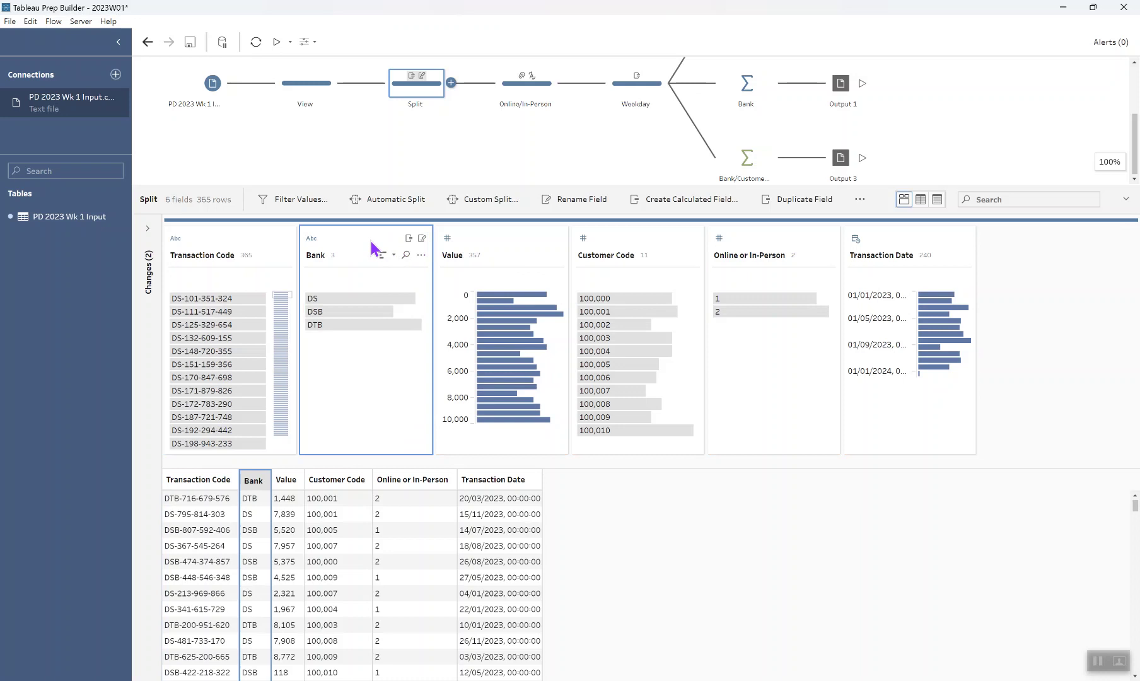
drag(329, 252, 167, 261)
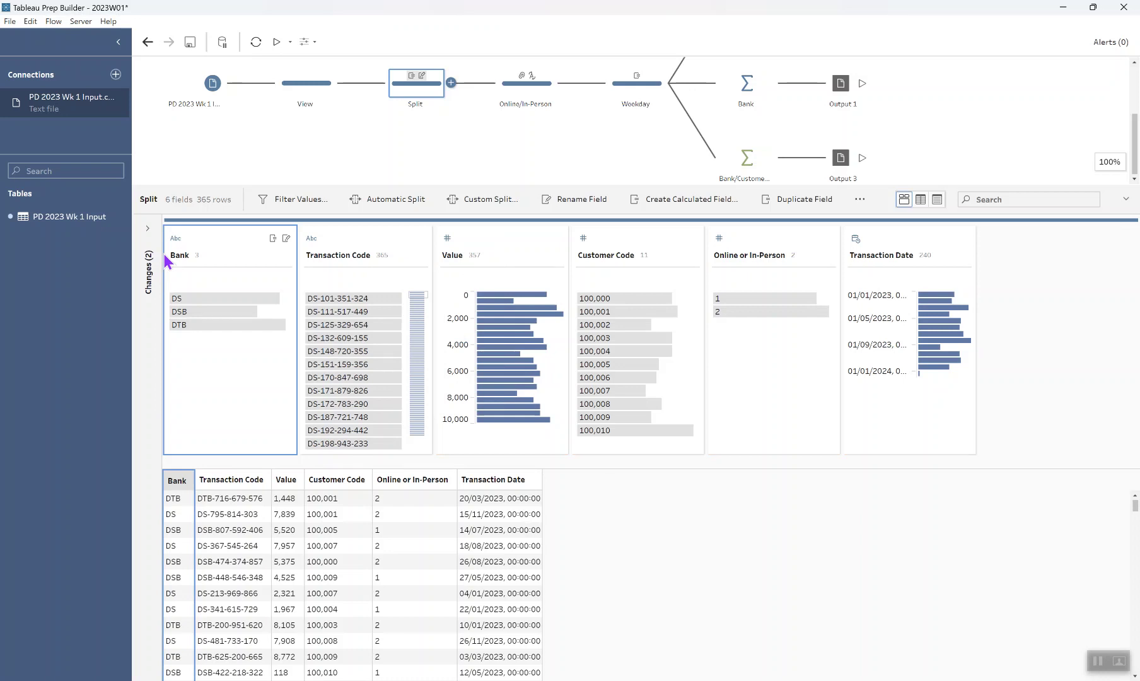
Review the Online/In-Person and Weekday step profiles, ending on the Bank aggregate.
click(529, 101)
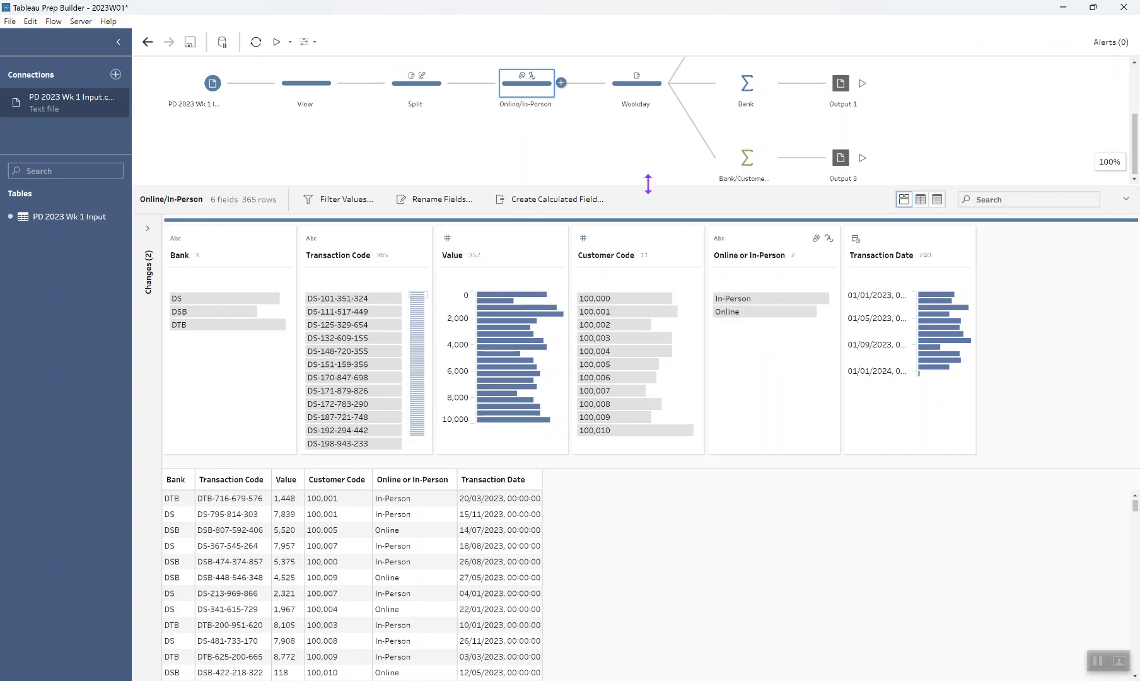
click(632, 97)
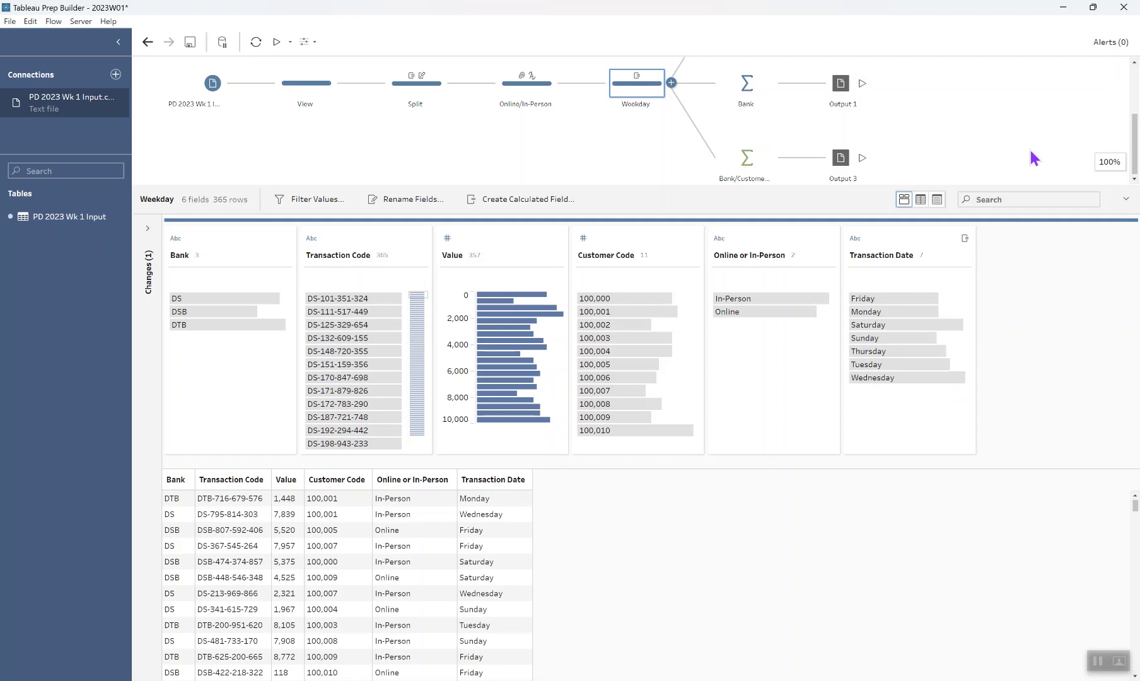
click(752, 96)
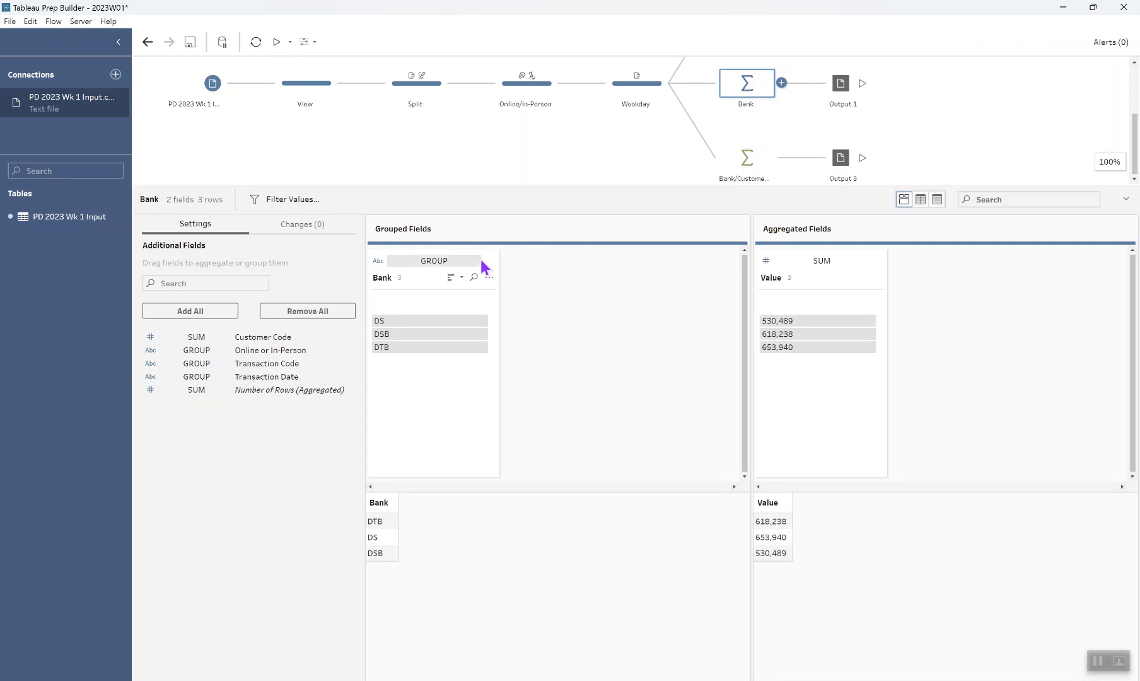
Remove Bank and Value from the Bank aggregate, then regroup by Bank and add Value as SUM.
click(489, 276)
click(540, 485)
click(873, 261)
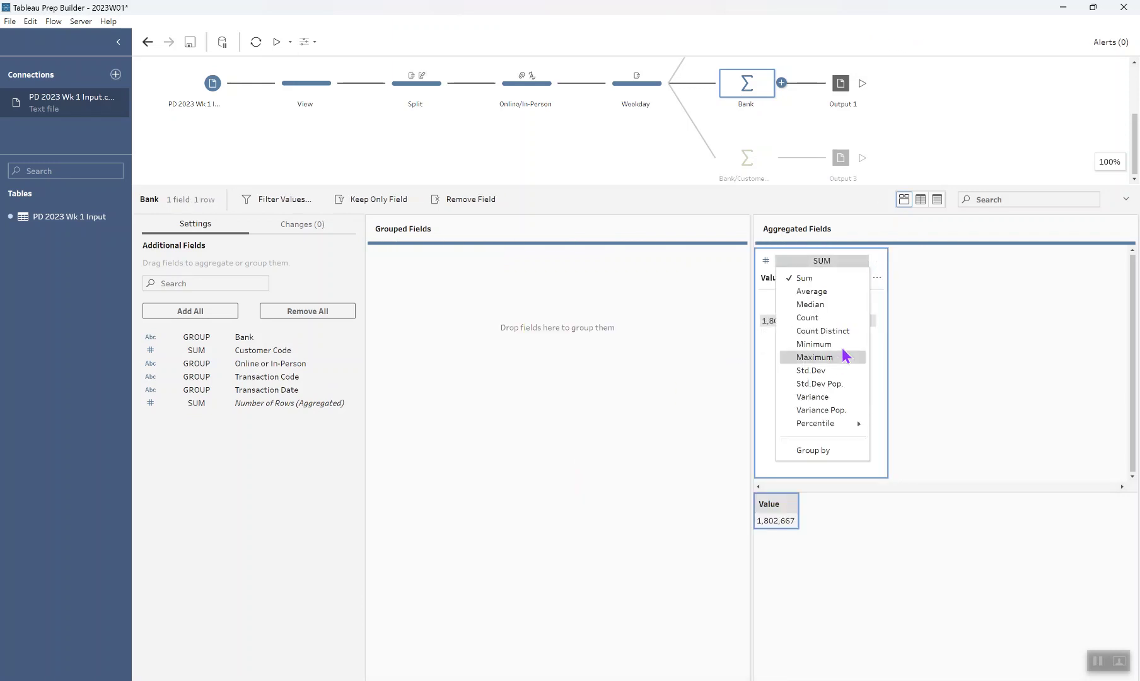
right_click(884, 265)
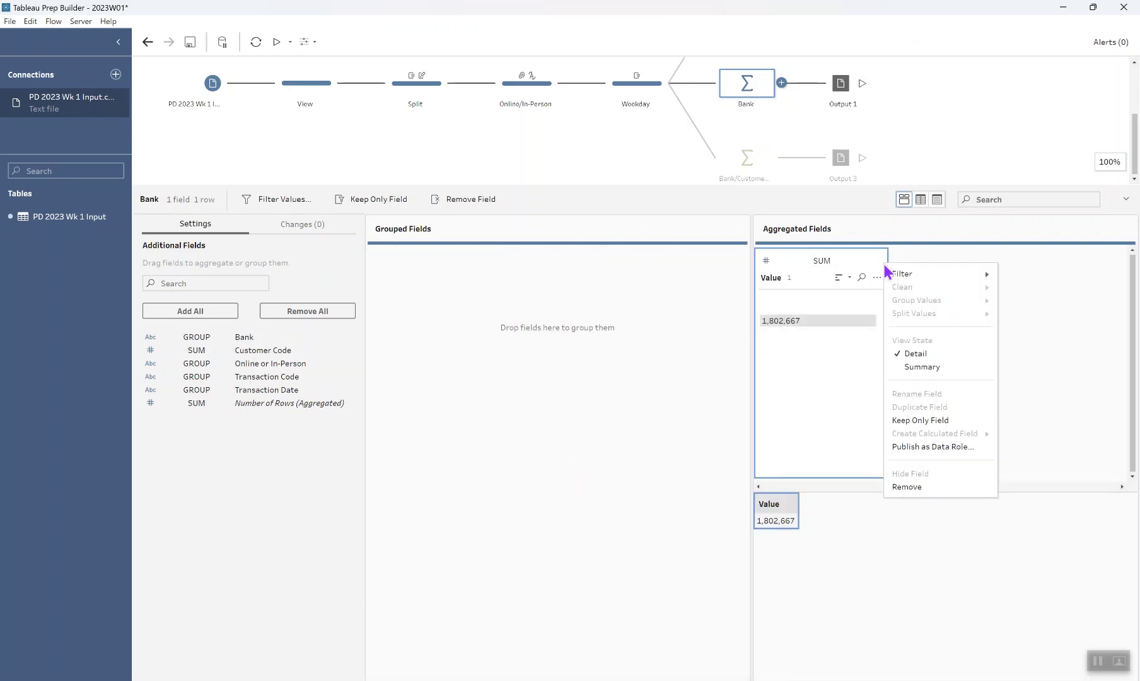
click(916, 489)
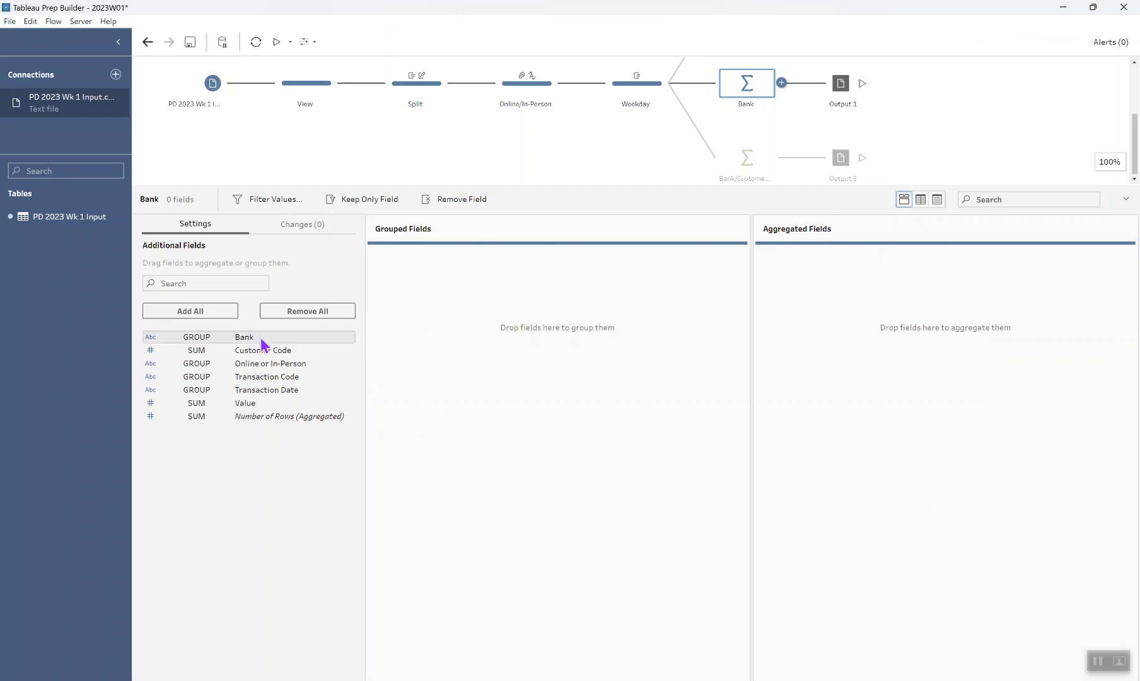
drag(261, 345, 425, 333)
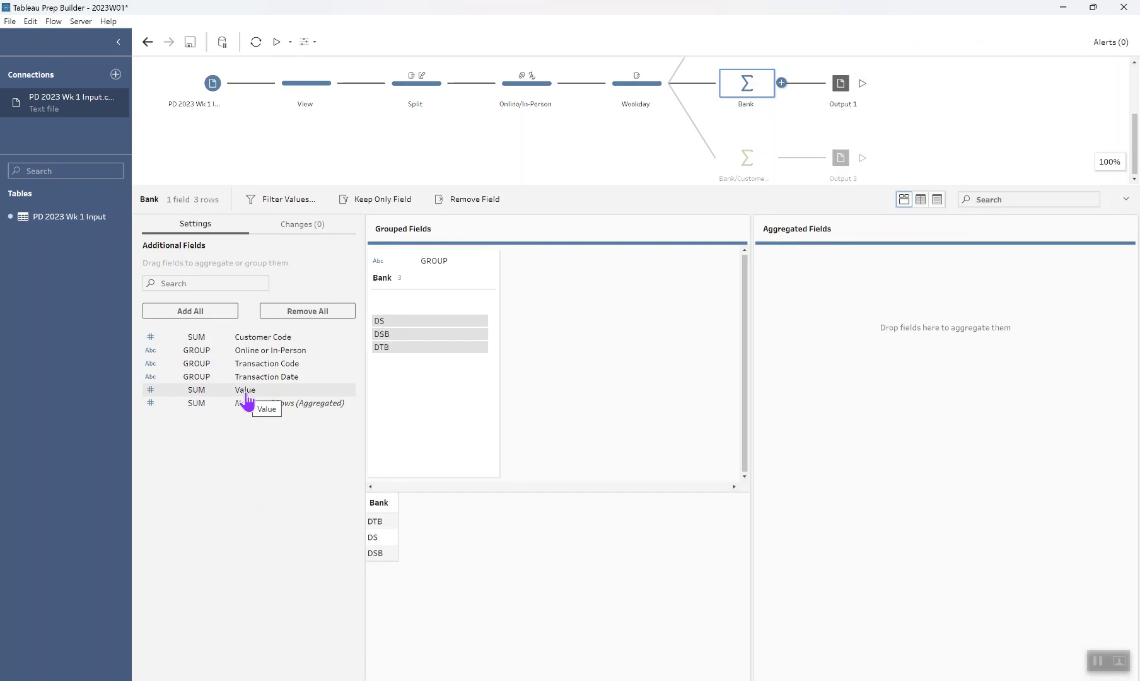
double_click(245, 393)
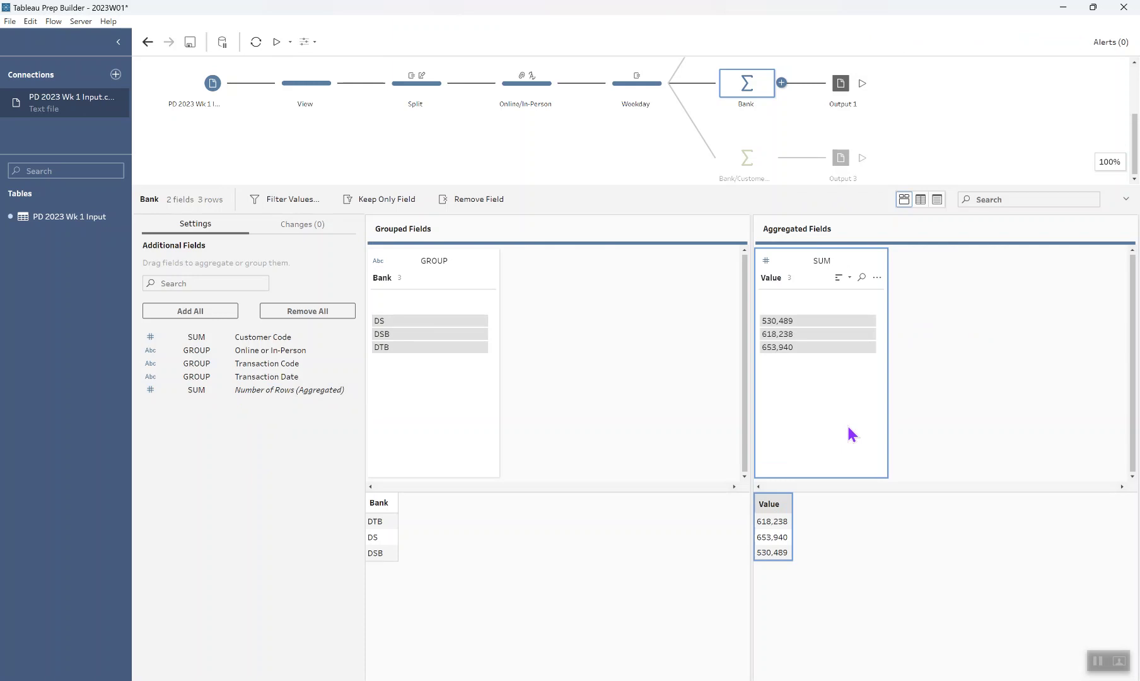
click(992, 110)
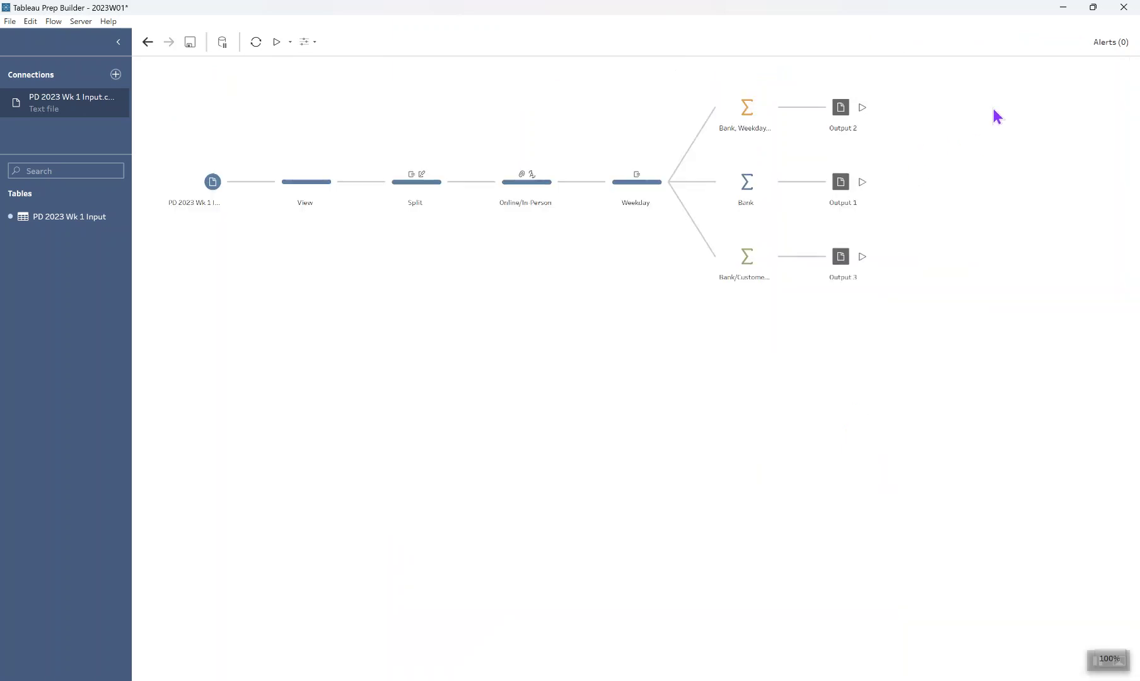
Inspect the Bank, Weekday, Online/In-Person aggregate and the Bank/Customer Code aggregate.
click(748, 114)
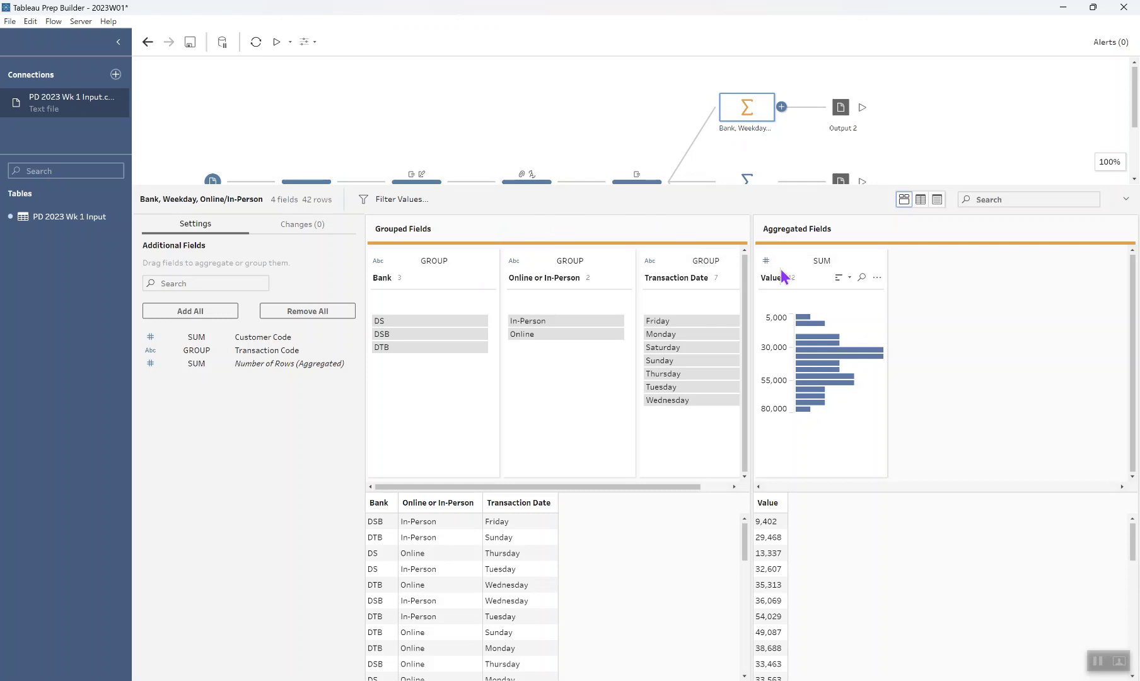
scroll(1124, 104, down, 2)
click(753, 172)
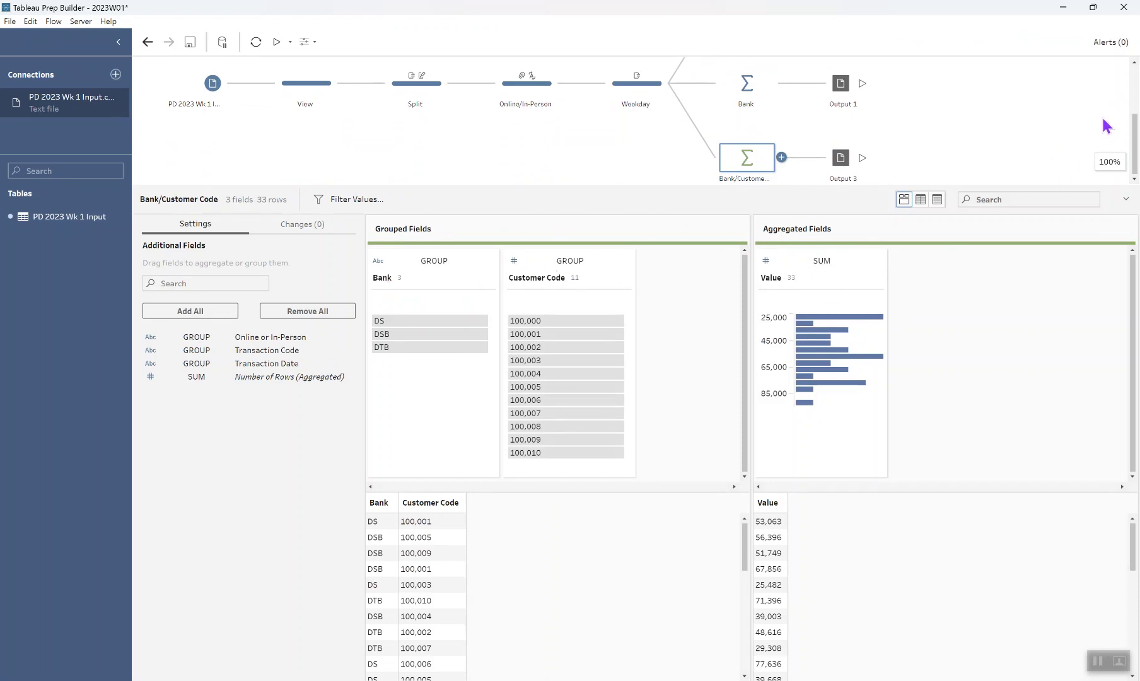
Keep Output 1 as a Tableau Data Extract (.hyper) named Output 2, cancelling the Browse dialog.
click(839, 86)
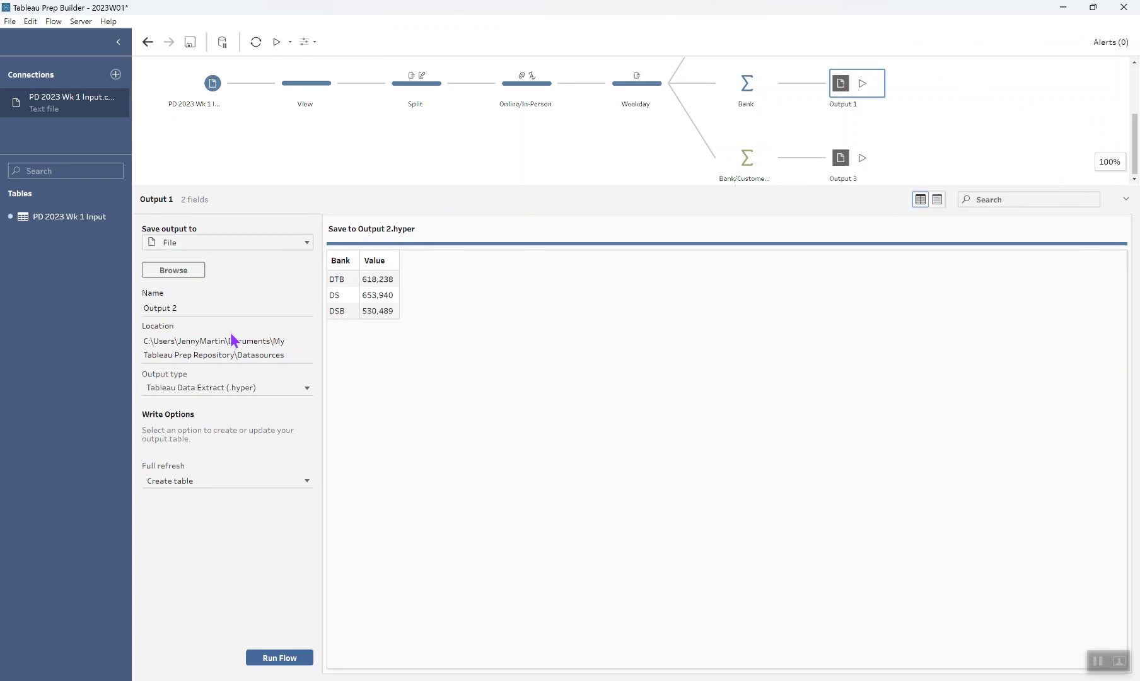
click(240, 388)
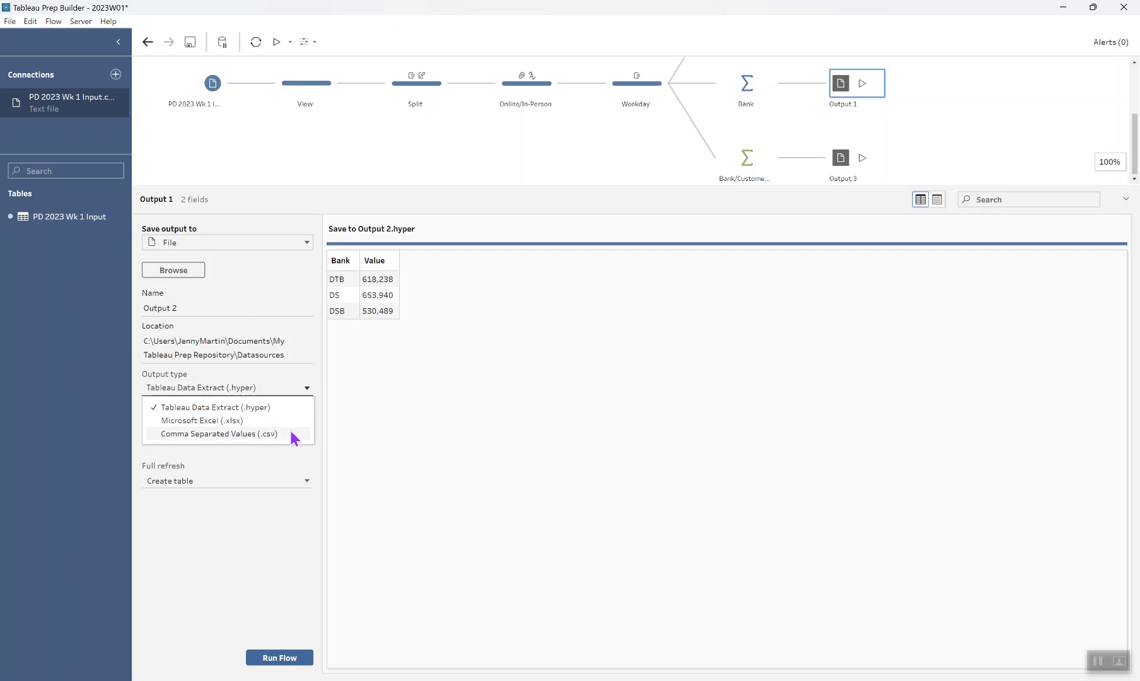
click(311, 356)
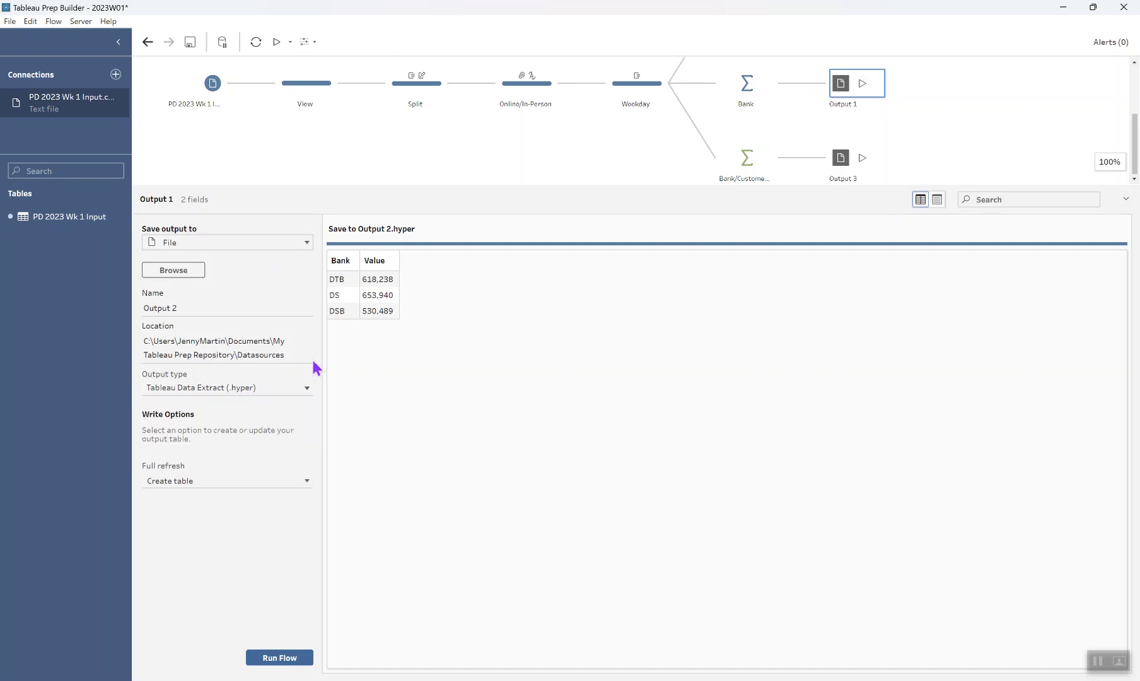
click(183, 271)
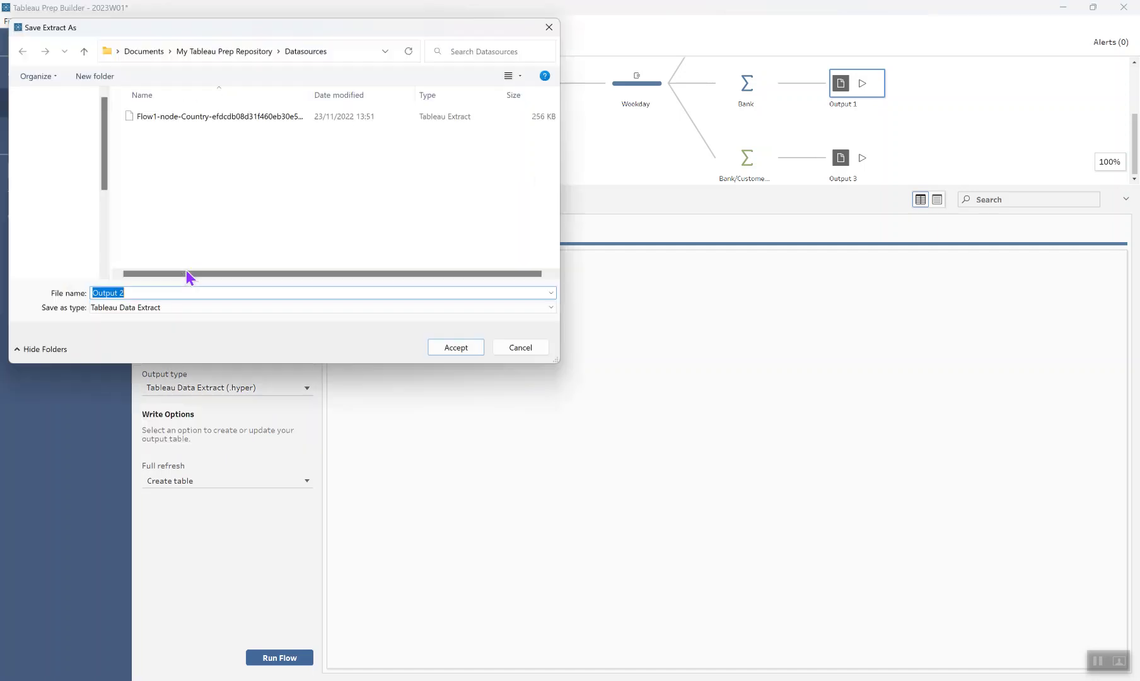
click(554, 24)
Deselect Output 1 to show Weekday feeding three aggregates and Outputs 1-3.
click(1024, 115)
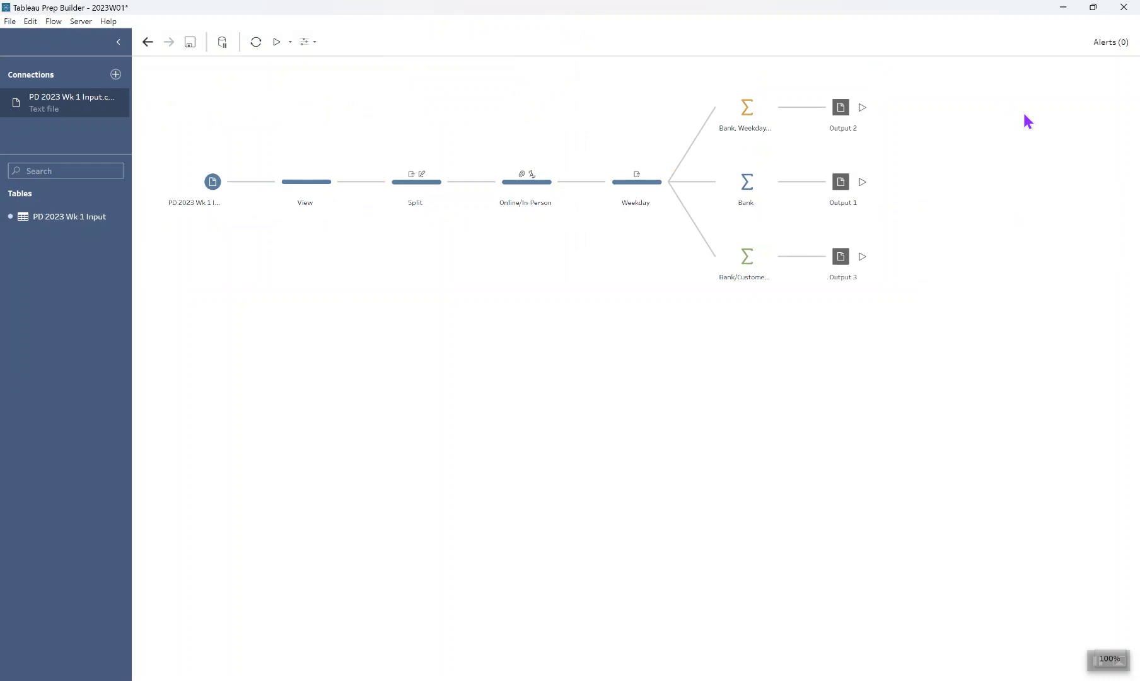